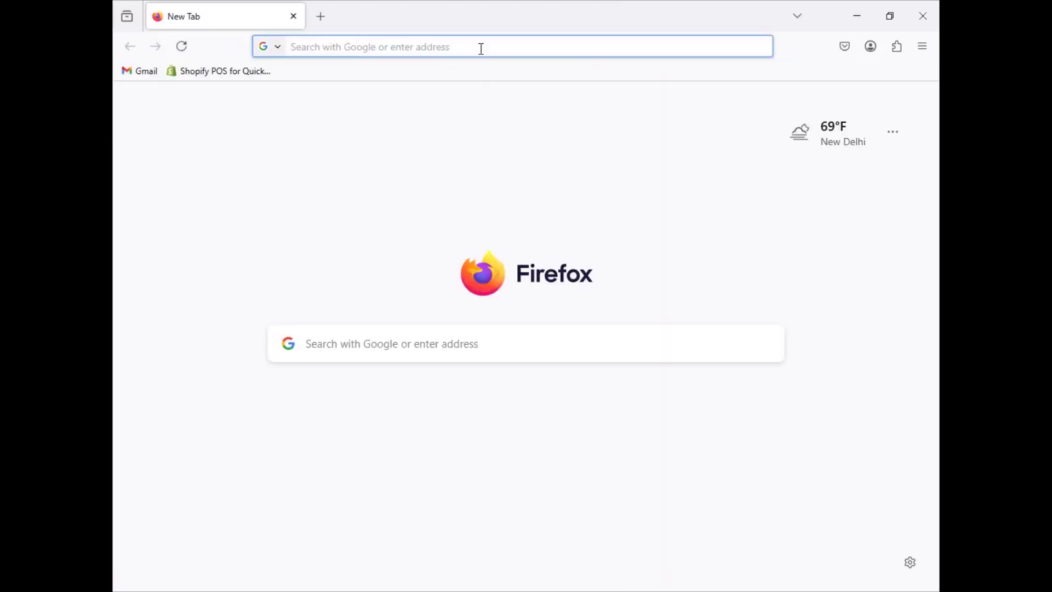
- Search for gnucash, go to gnucash.org, and launch the downloaded GnuCash 5.10 installer
text(gnu)
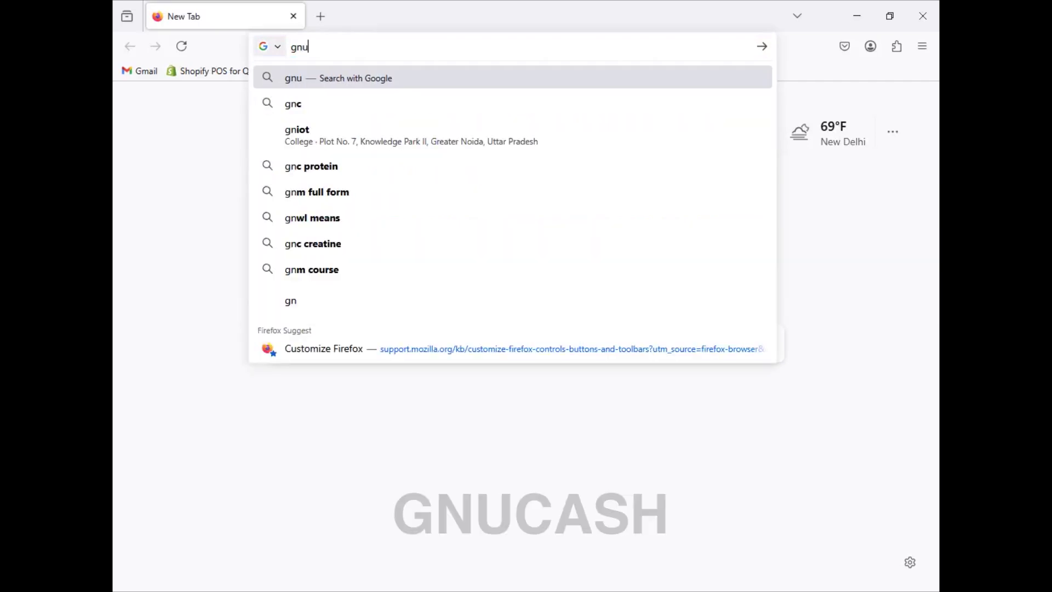
text(cash)
key(Return)
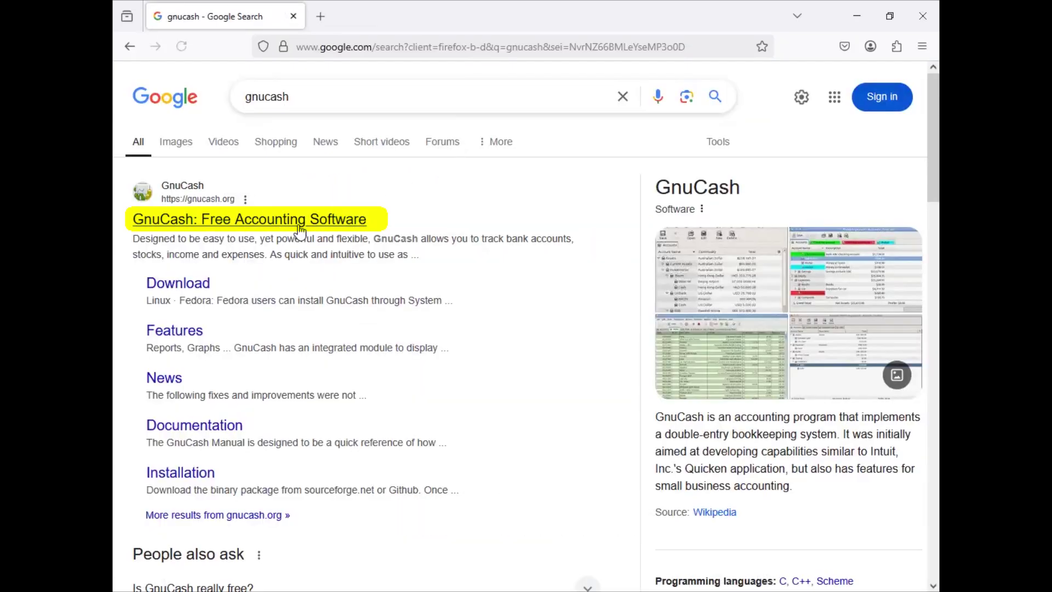
click(300, 227)
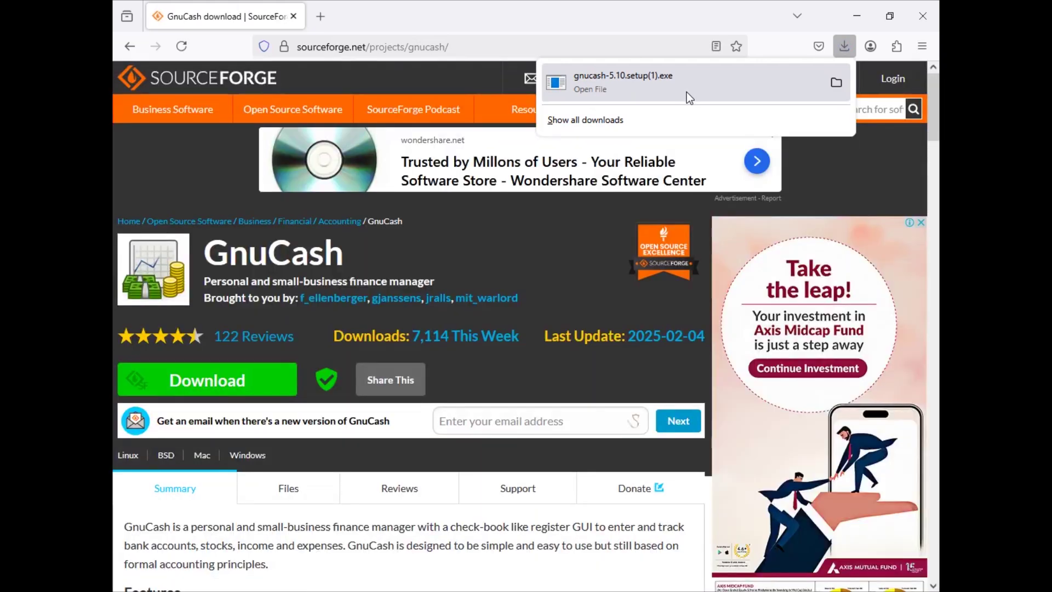
click(686, 92)
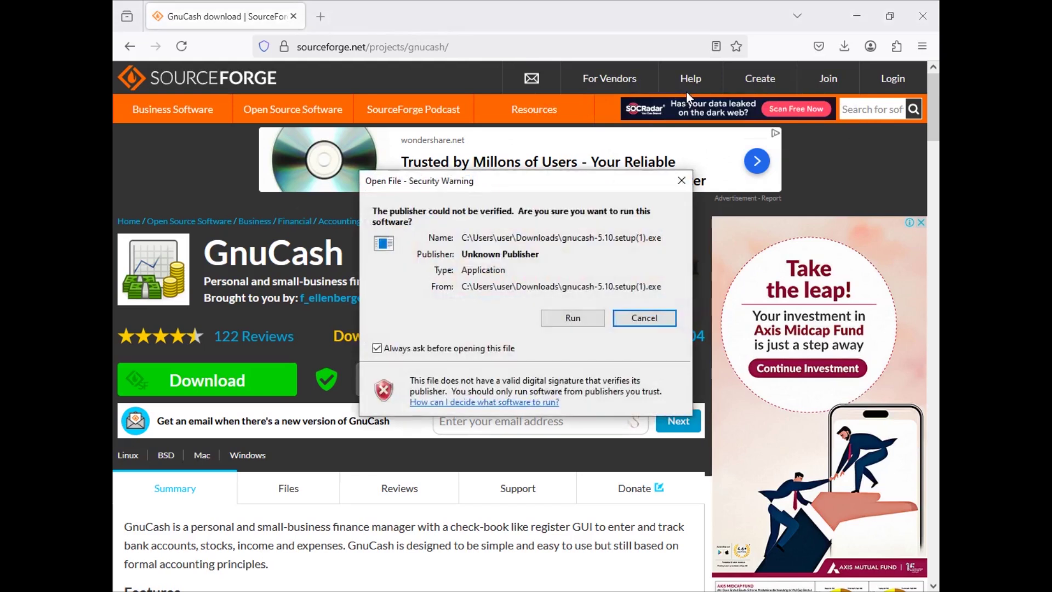
- Allow the installer to run and keep English as the setup language
click(572, 318)
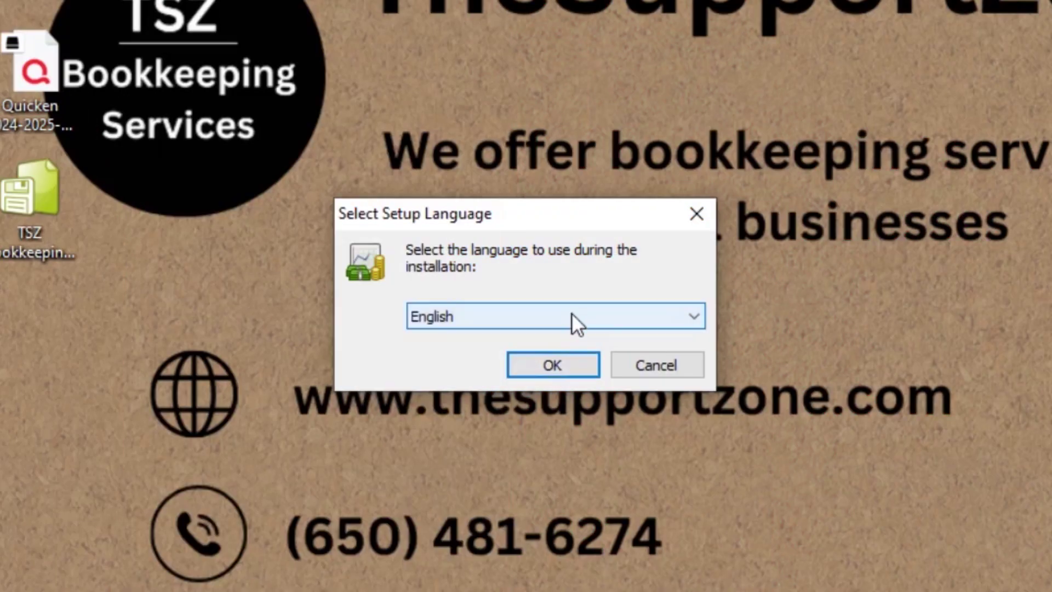
click(551, 304)
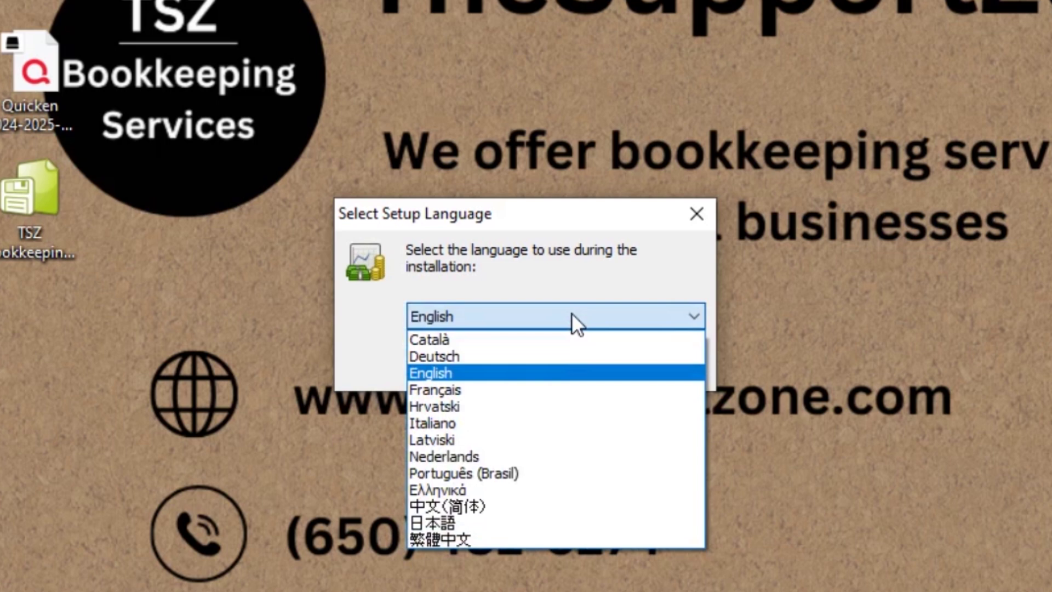
click(571, 314)
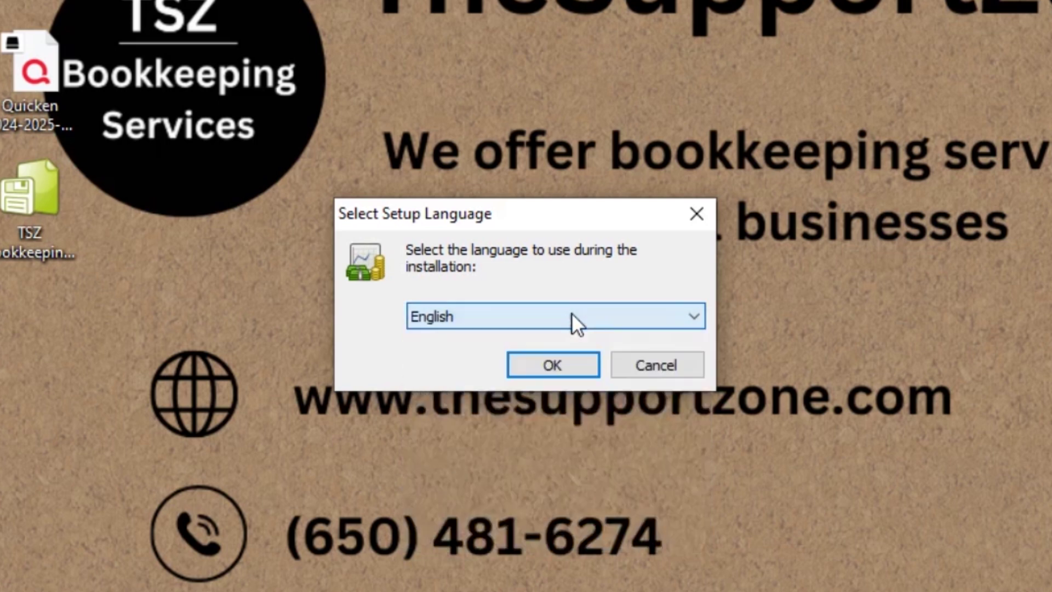
click(551, 368)
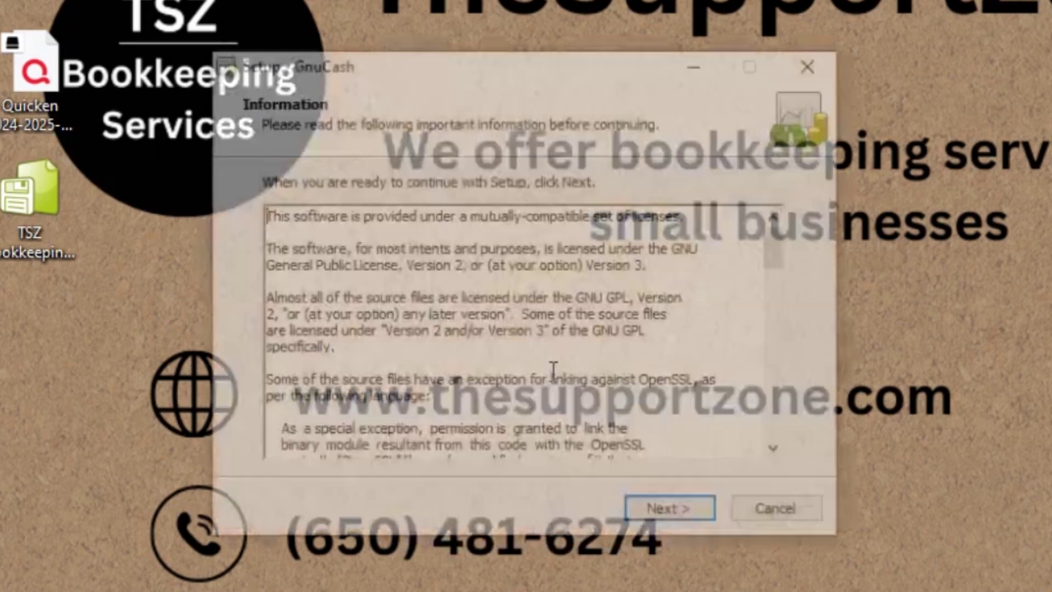
- Accept the default install folder, components, GnuCash Start Menu folder and both shortcuts
click(653, 521)
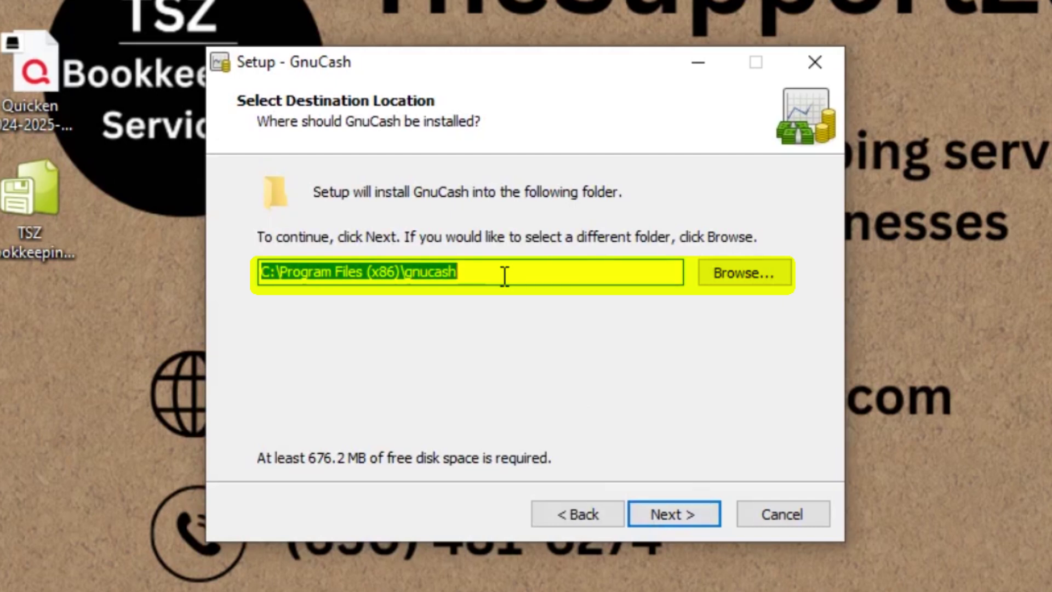
click(679, 518)
click(679, 517)
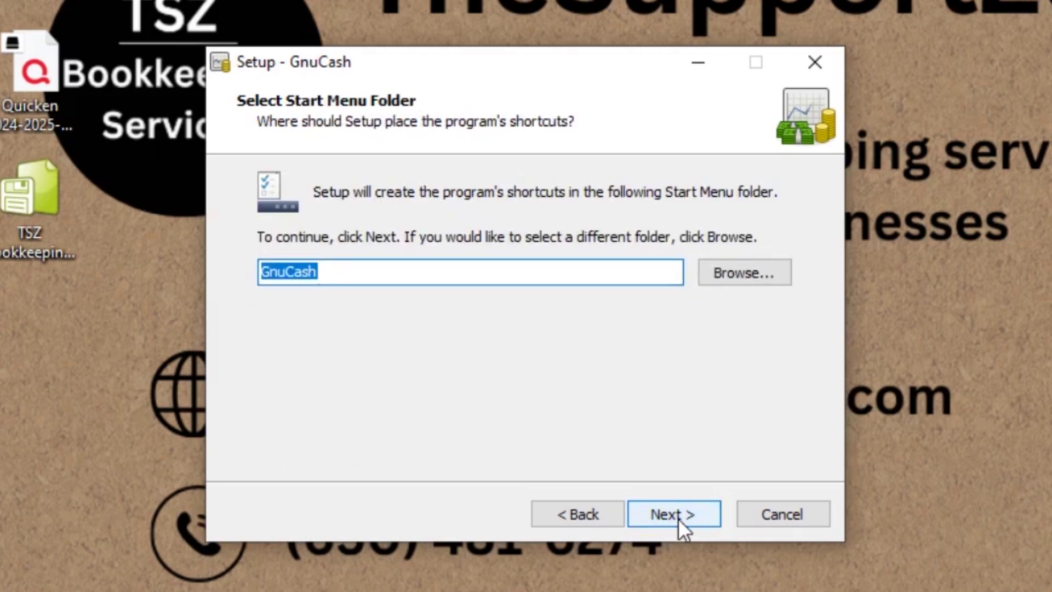
click(679, 517)
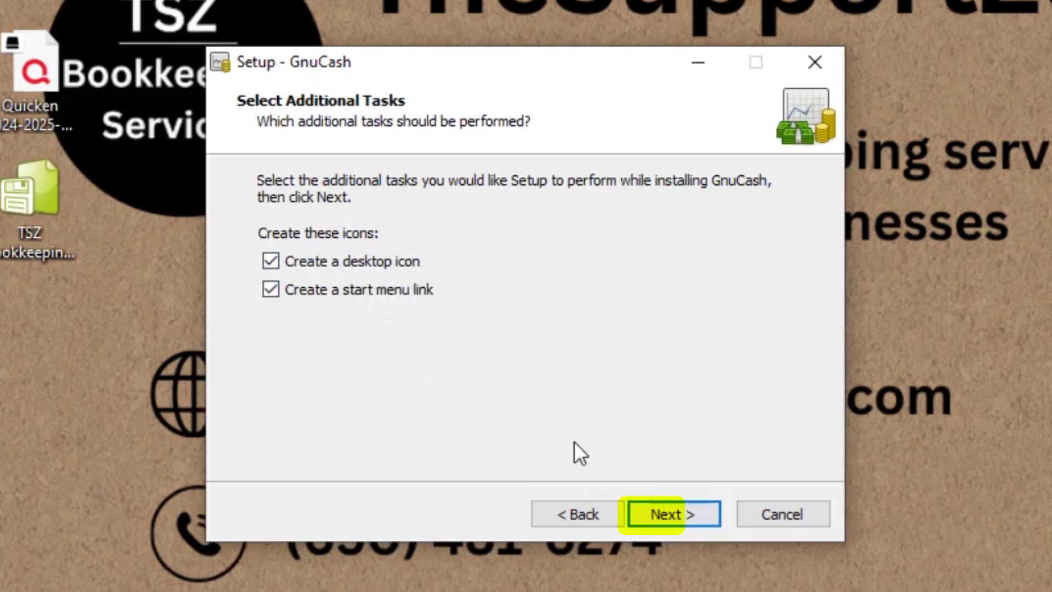
click(674, 514)
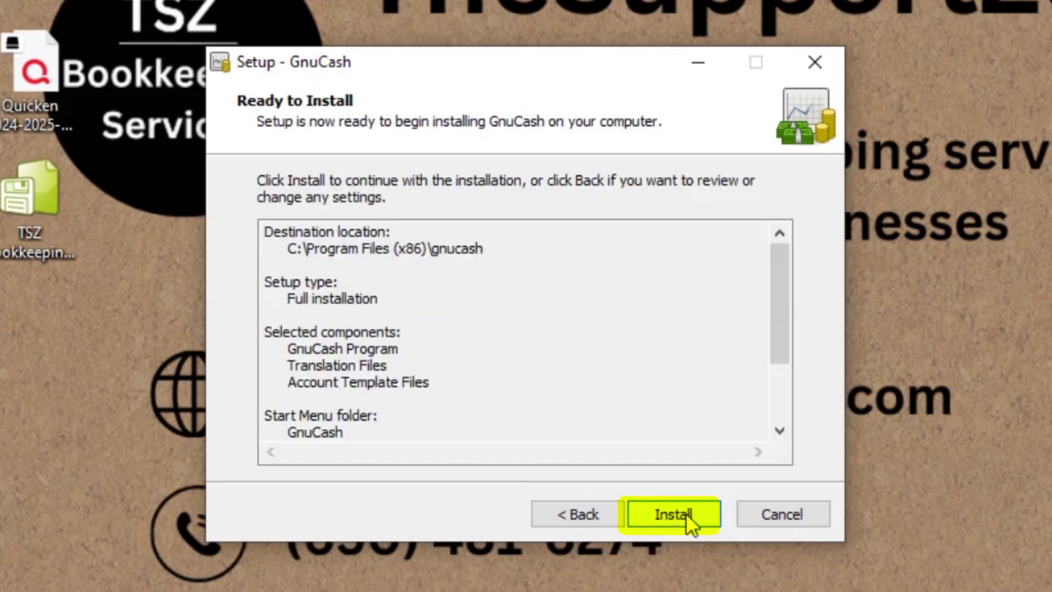
- Install GnuCash into C:\Program Files (x86)\gnucash and wait for extraction to finish
click(686, 514)
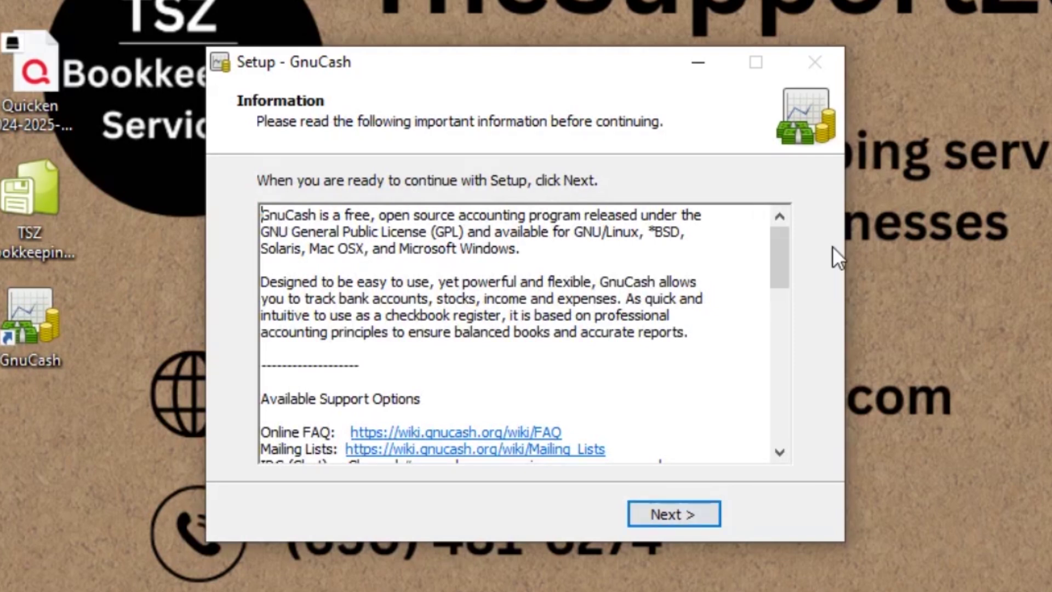
- Finish the setup wizard with the launch option on so GnuCash opens
click(688, 512)
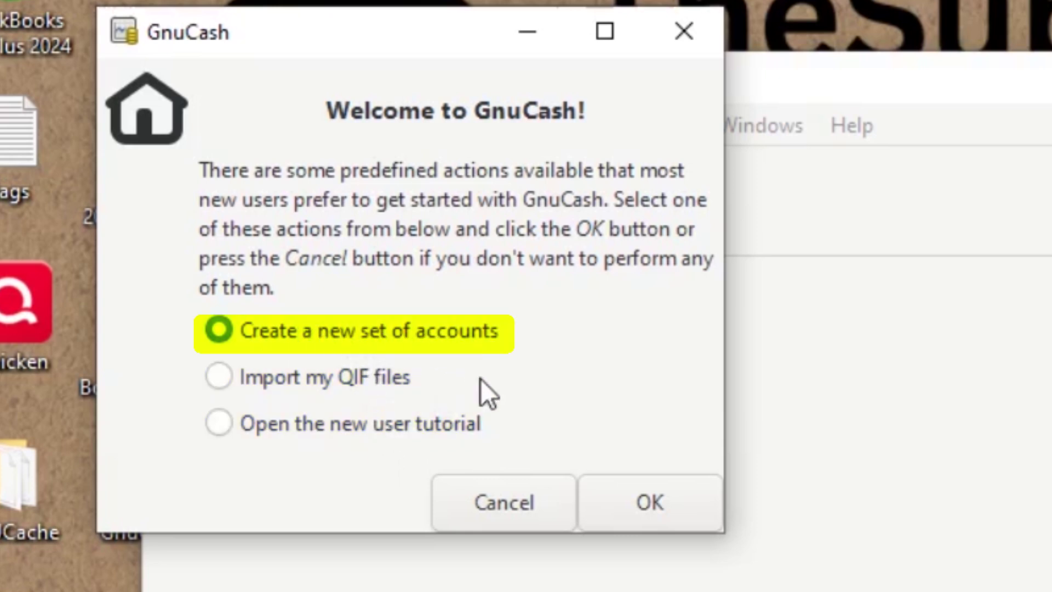
click(620, 501)
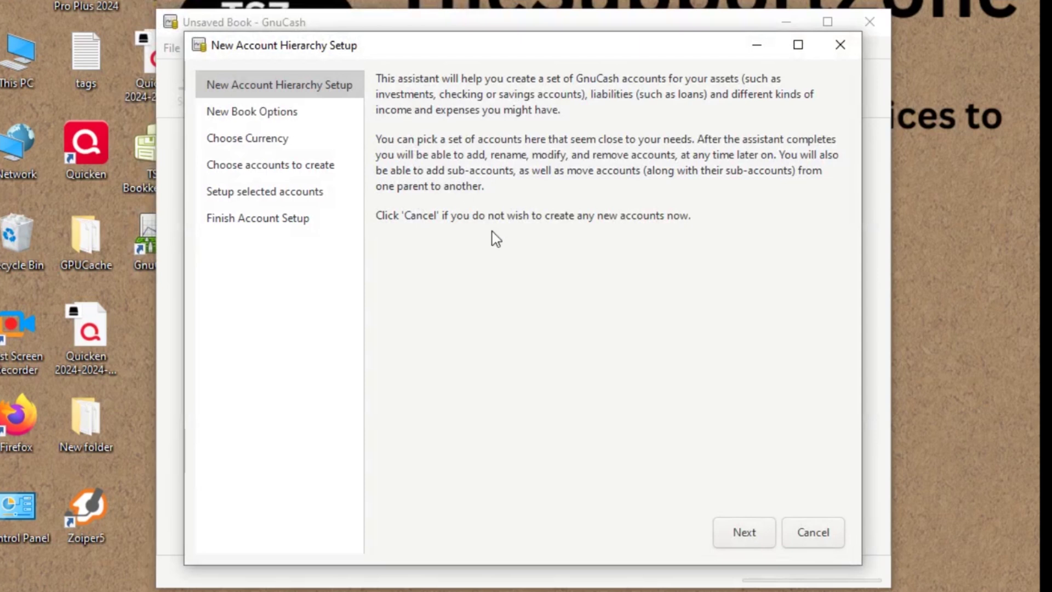
click(744, 534)
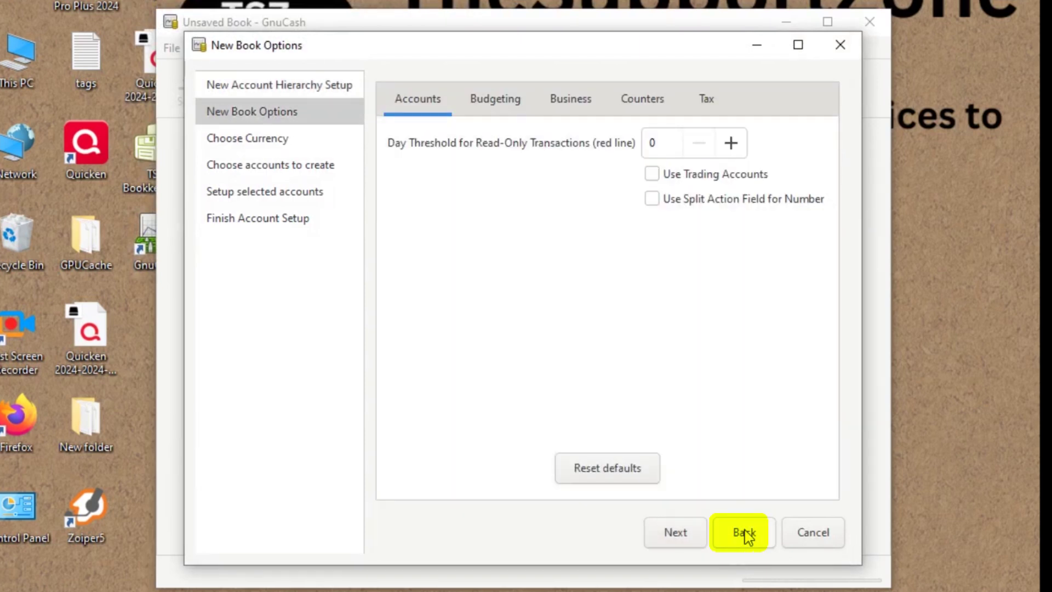
click(745, 534)
click(673, 535)
click(673, 534)
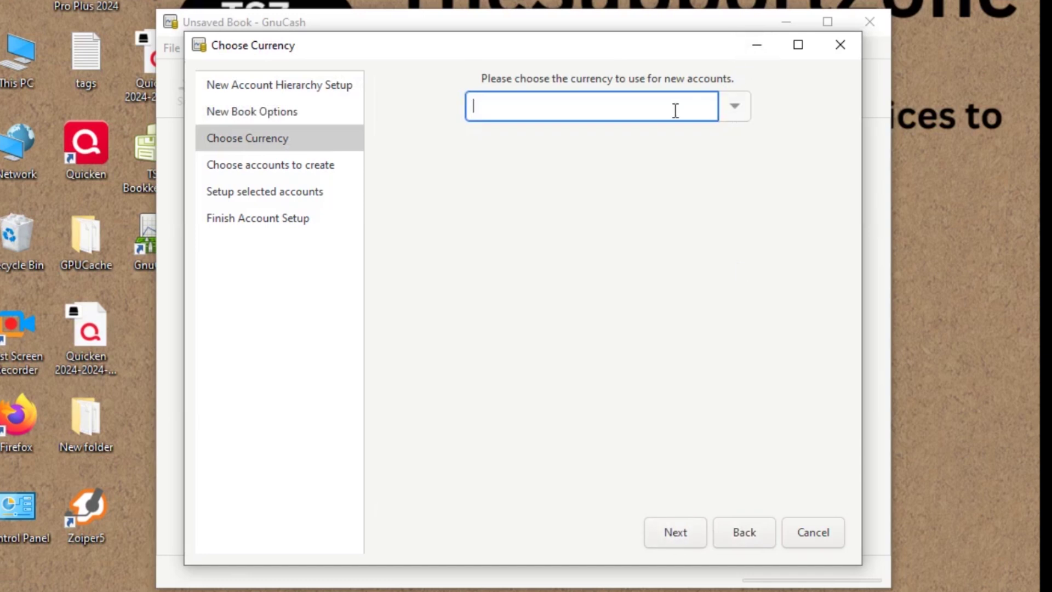
text(us)
key(BackSpace)
key(BackSpace)
text($)
click(698, 532)
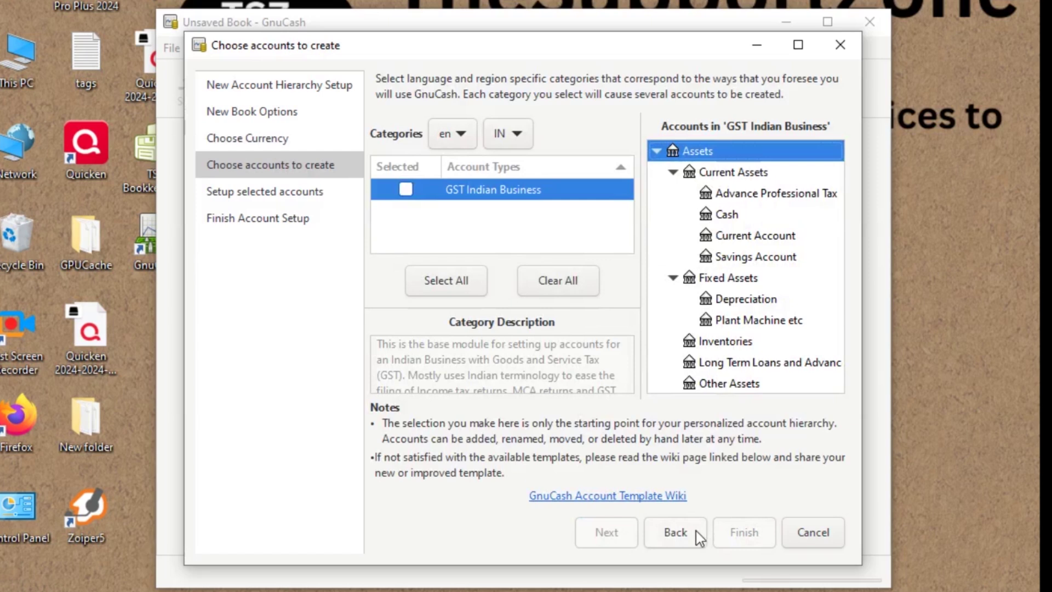
click(677, 533)
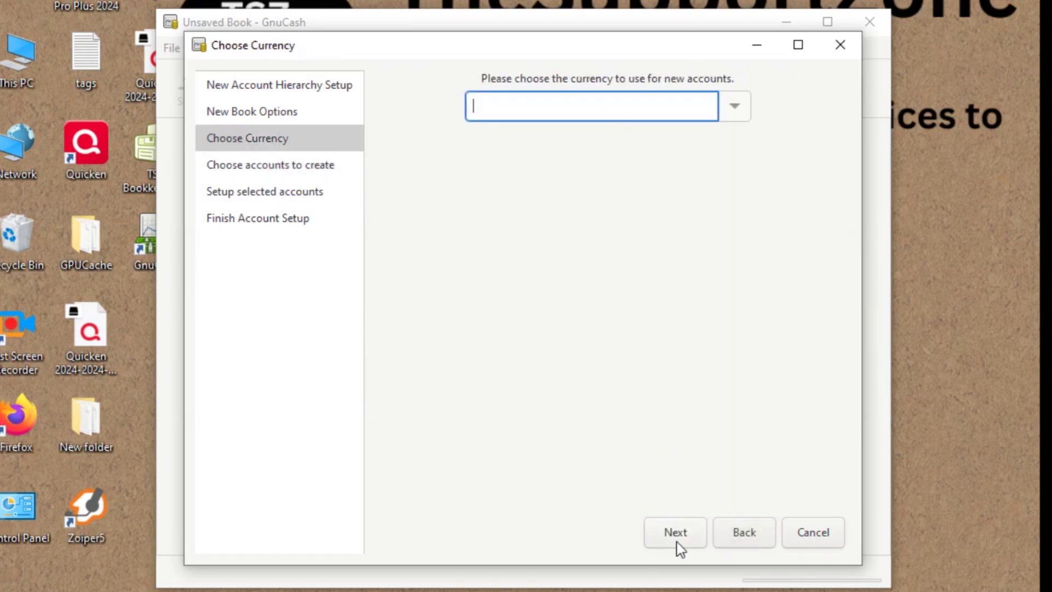
click(809, 540)
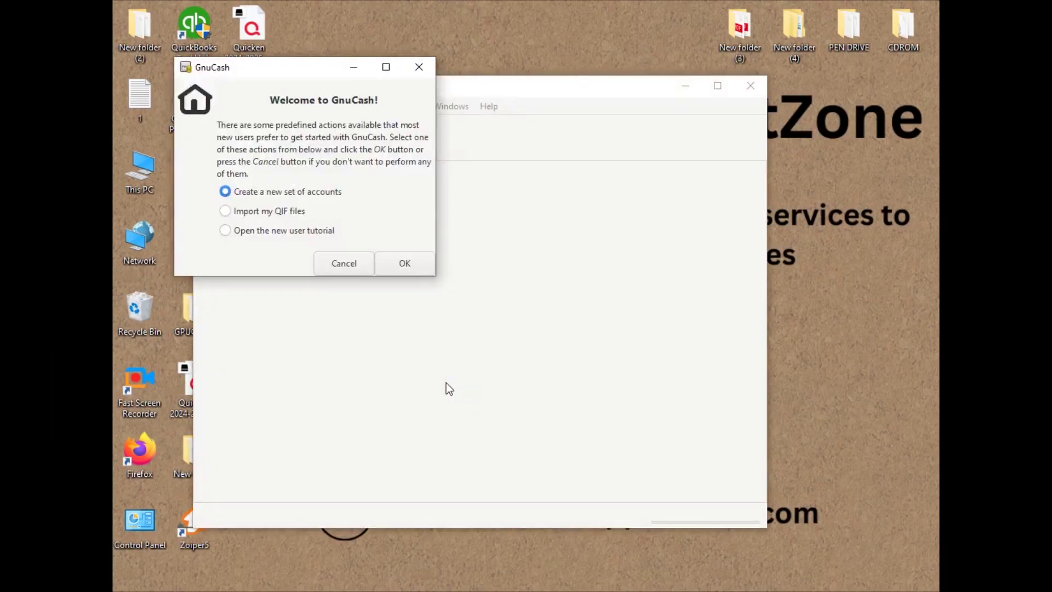
- Start a new set of accounts and advance past the book options and currency pages
click(405, 264)
click(707, 540)
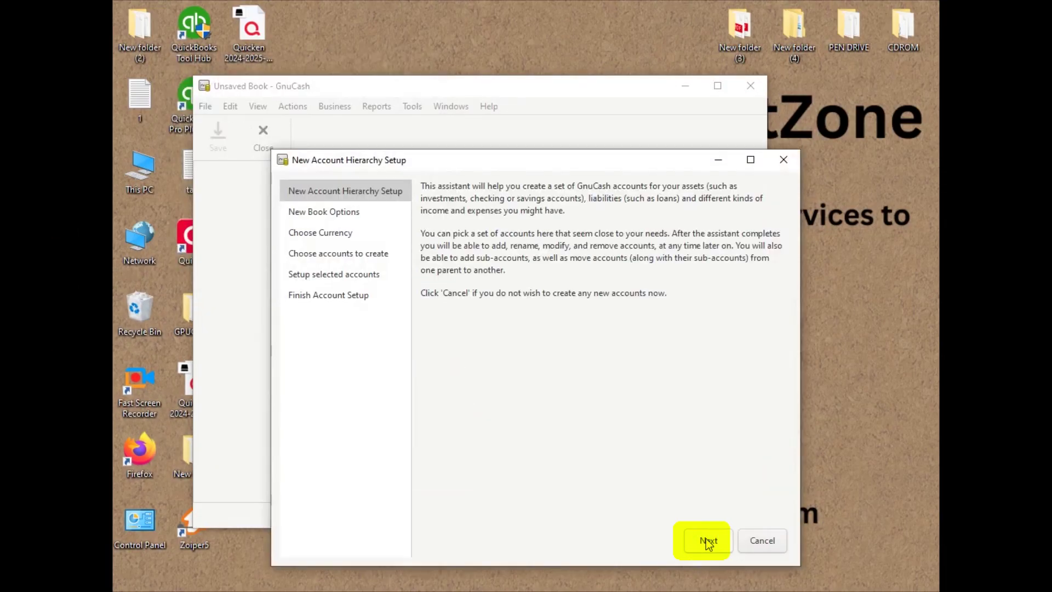
click(662, 541)
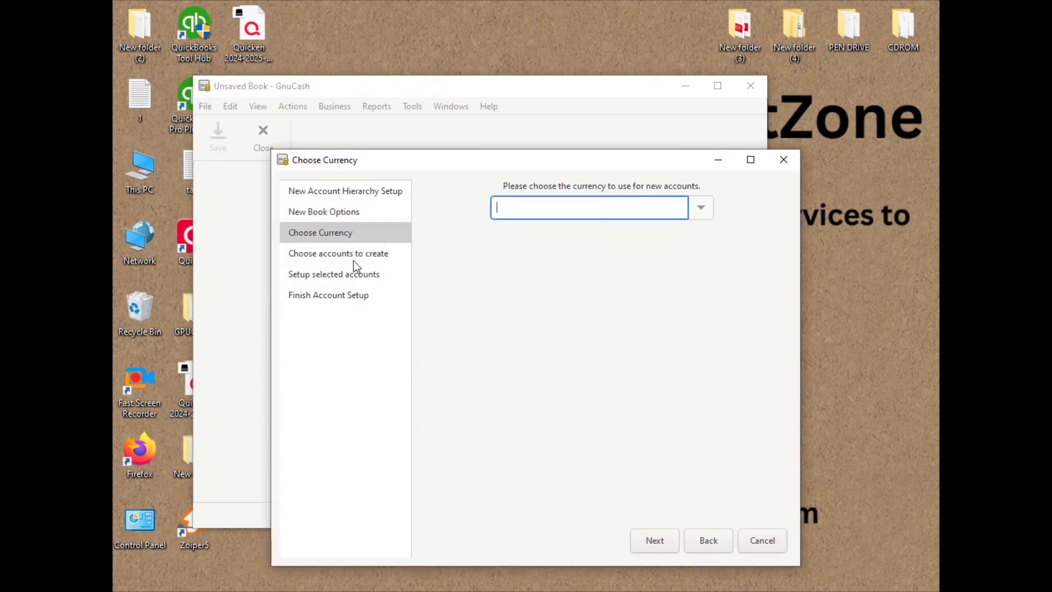
click(655, 541)
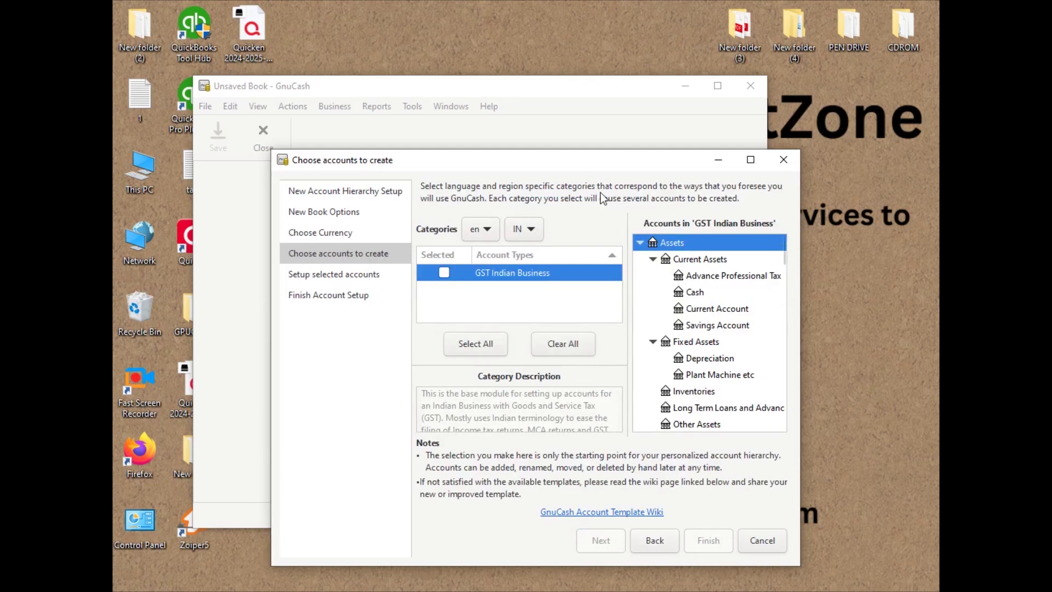
- Choose the US Common Accounts template and apply the new account hierarchy
click(526, 225)
click(526, 194)
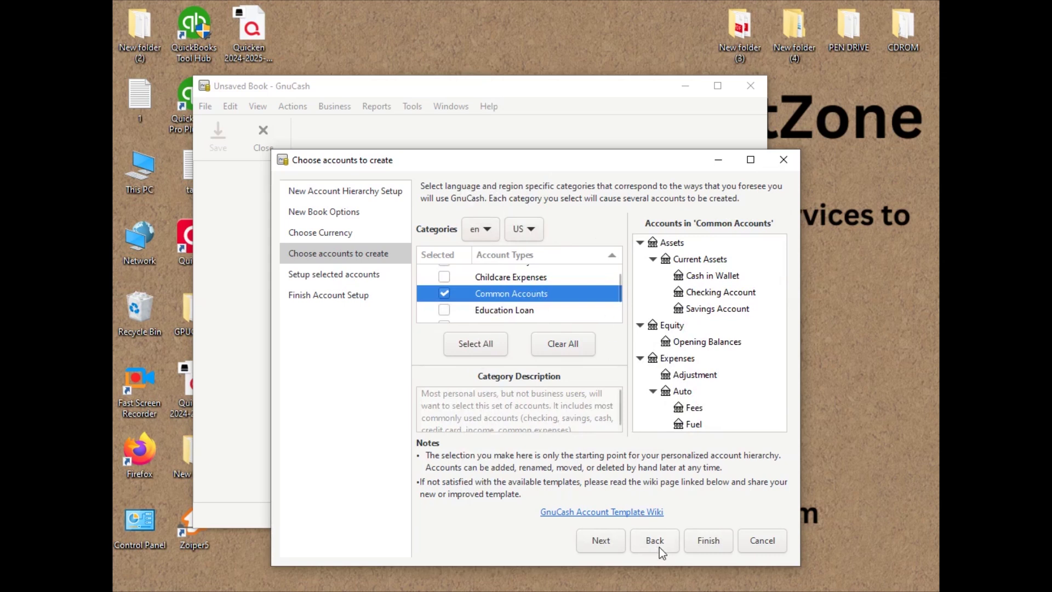
click(600, 545)
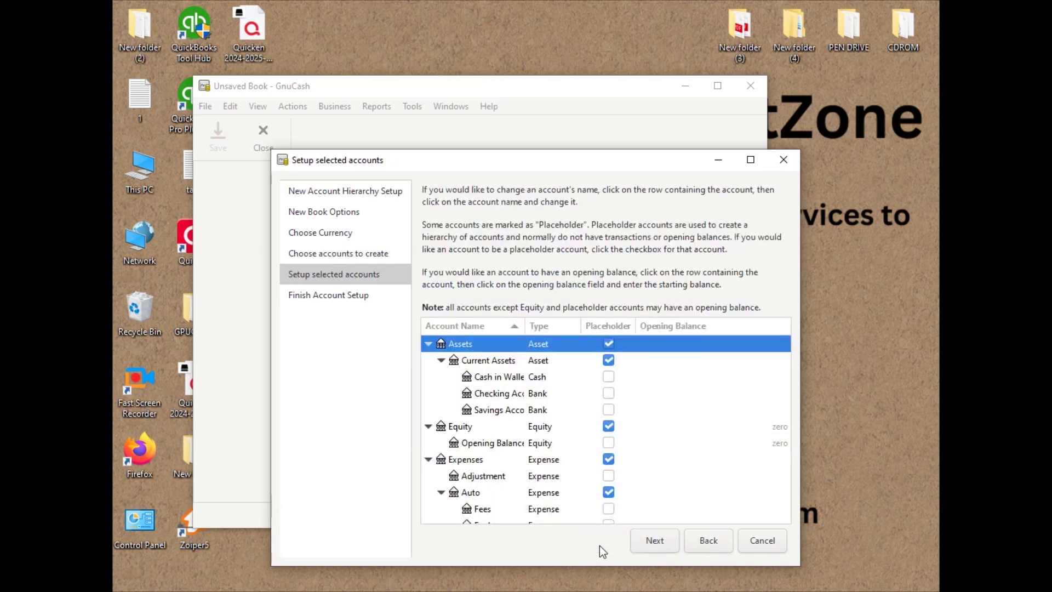
click(667, 543)
click(655, 541)
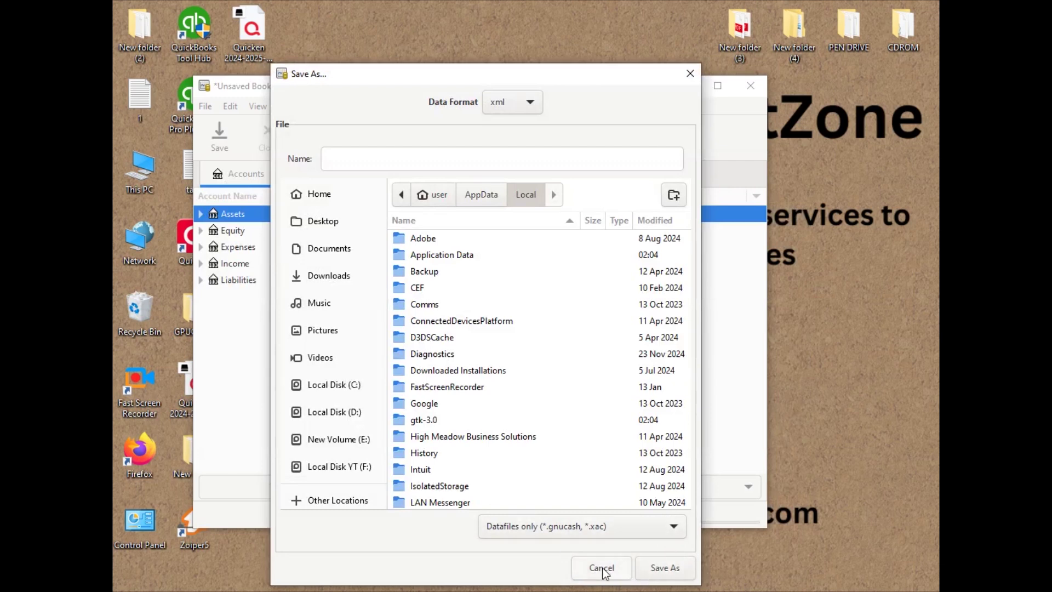
- Name the book file Peter2025 and save it in xml format
click(661, 572)
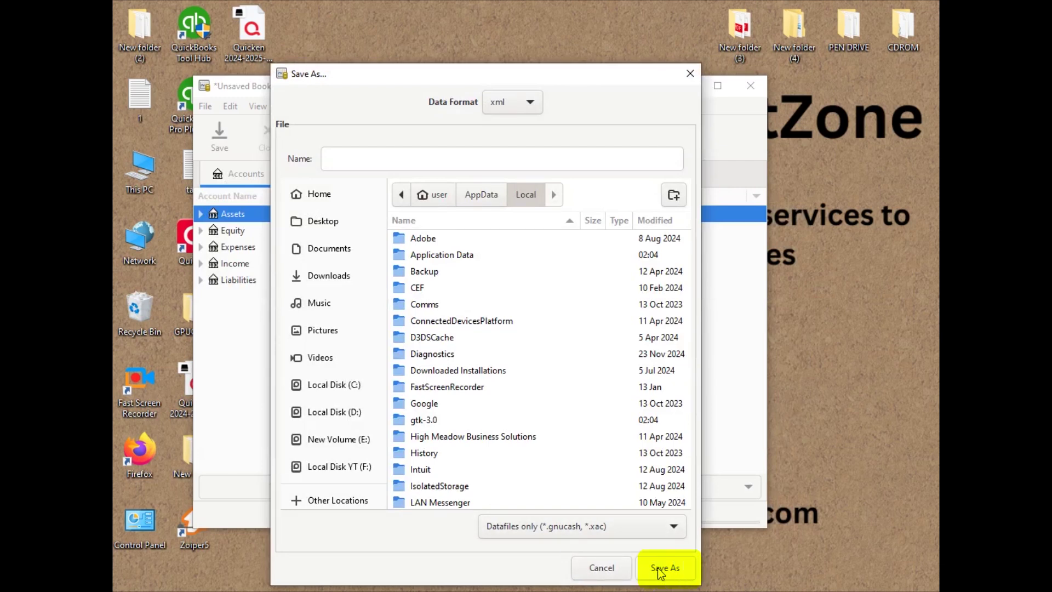
click(352, 158)
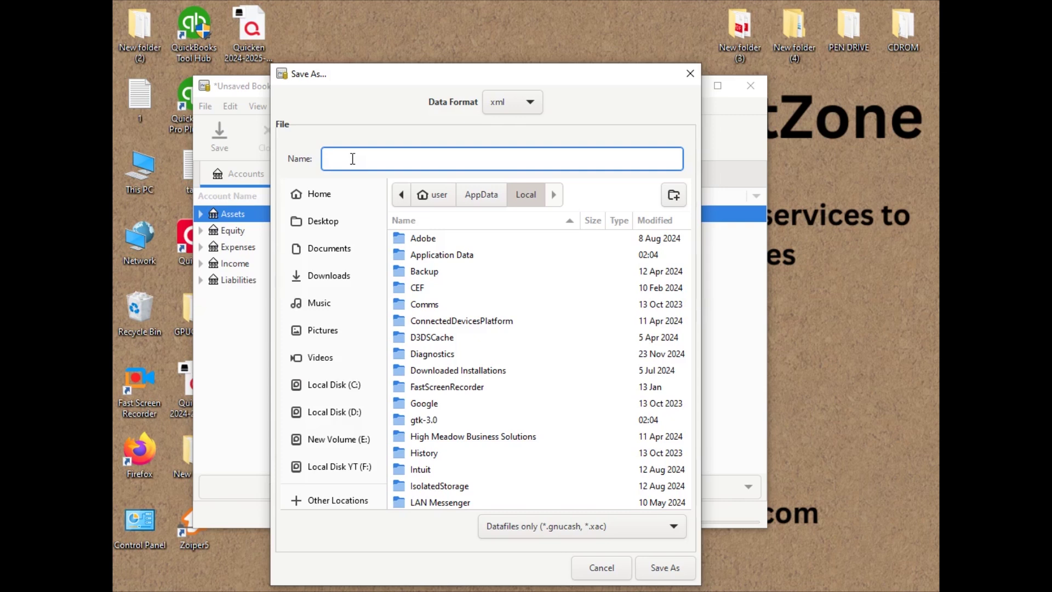
text(Peter2025)
click(665, 567)
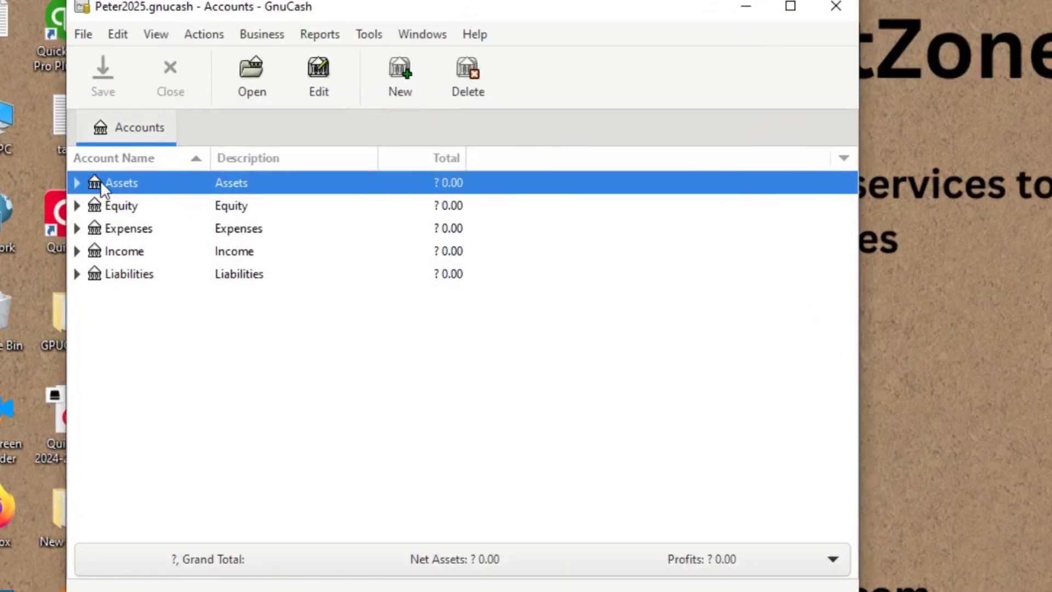
- Browse the Assets, Equity, Expenses and Income accounts in the account tree
click(79, 182)
click(79, 182)
click(127, 206)
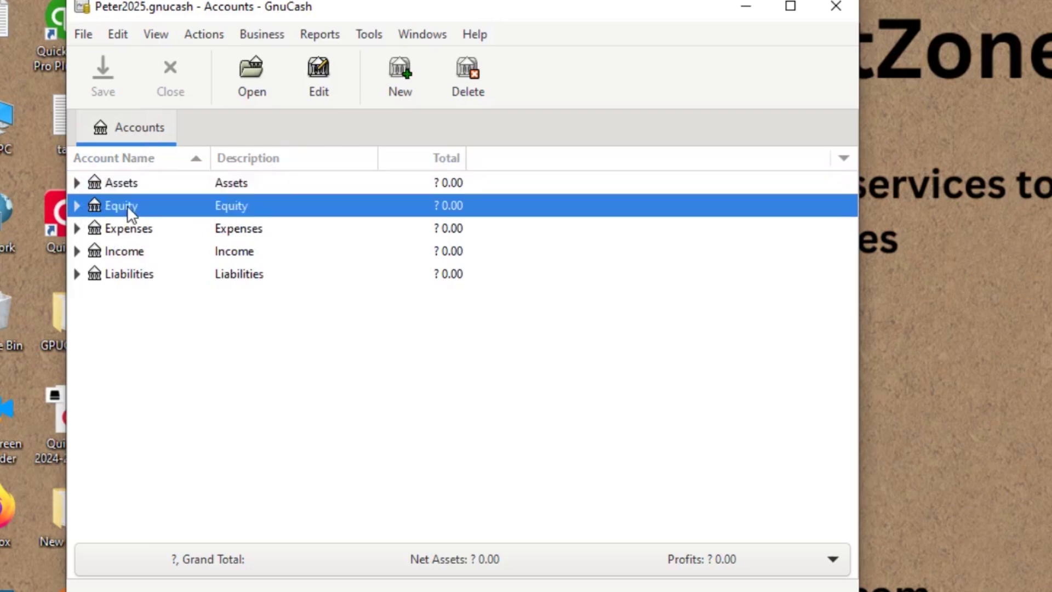
click(128, 229)
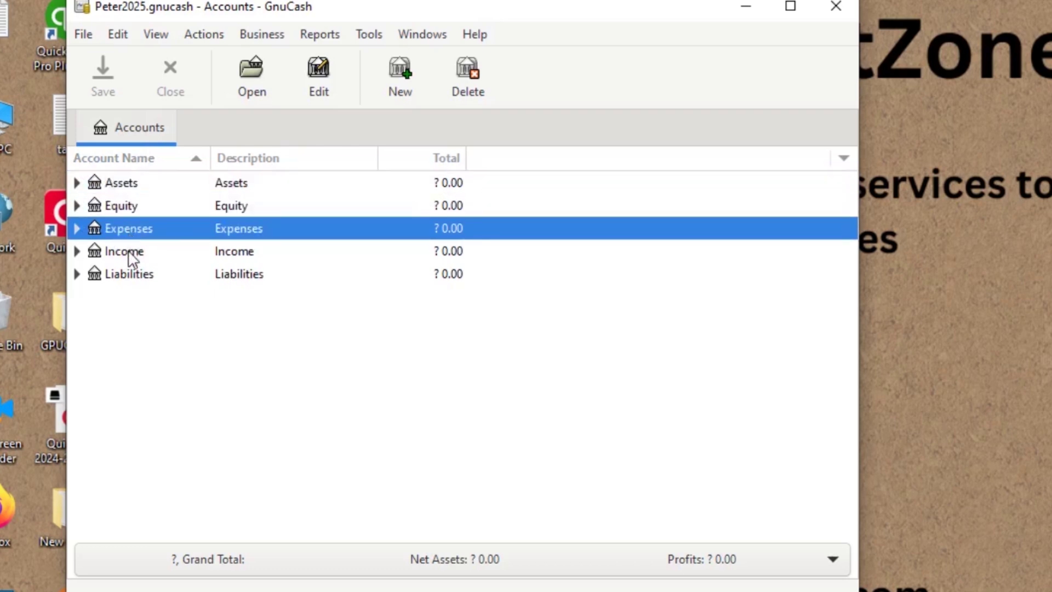
click(129, 252)
- Open the Liabilities account register from the Edit menu
click(129, 276)
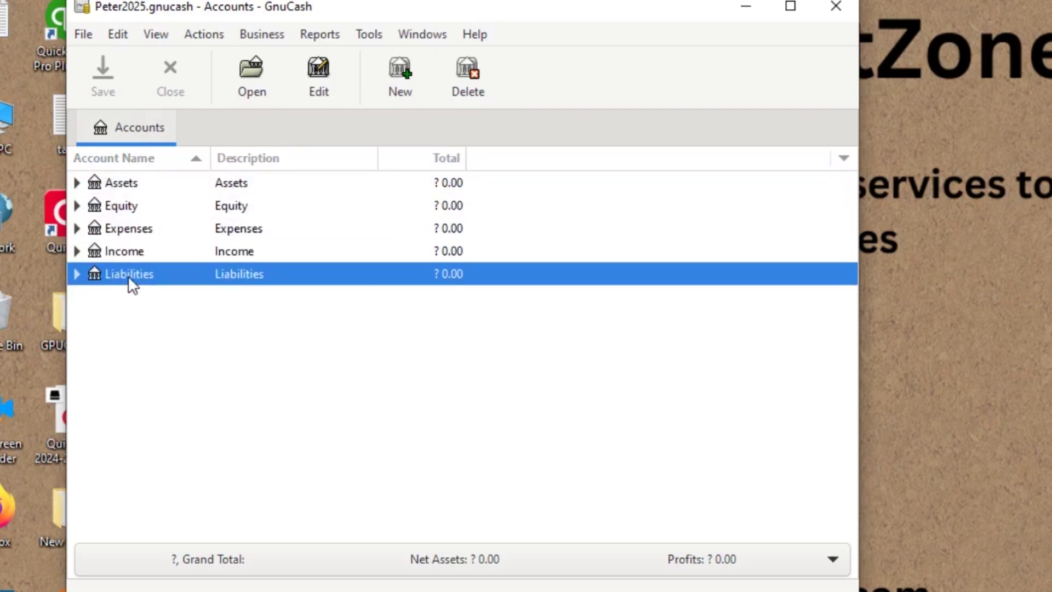
click(83, 36)
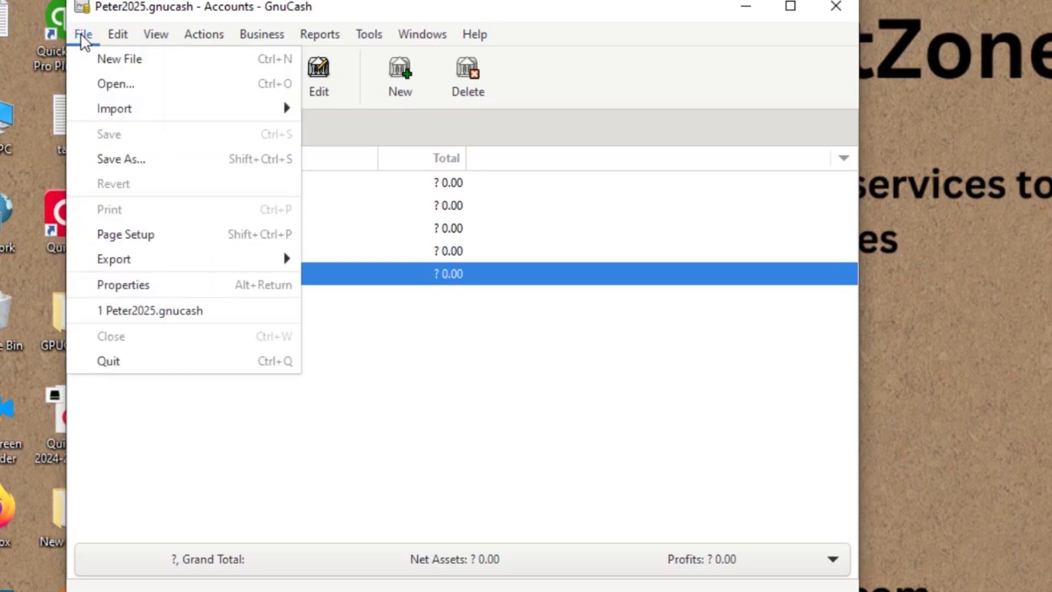
mouse_move(116, 34)
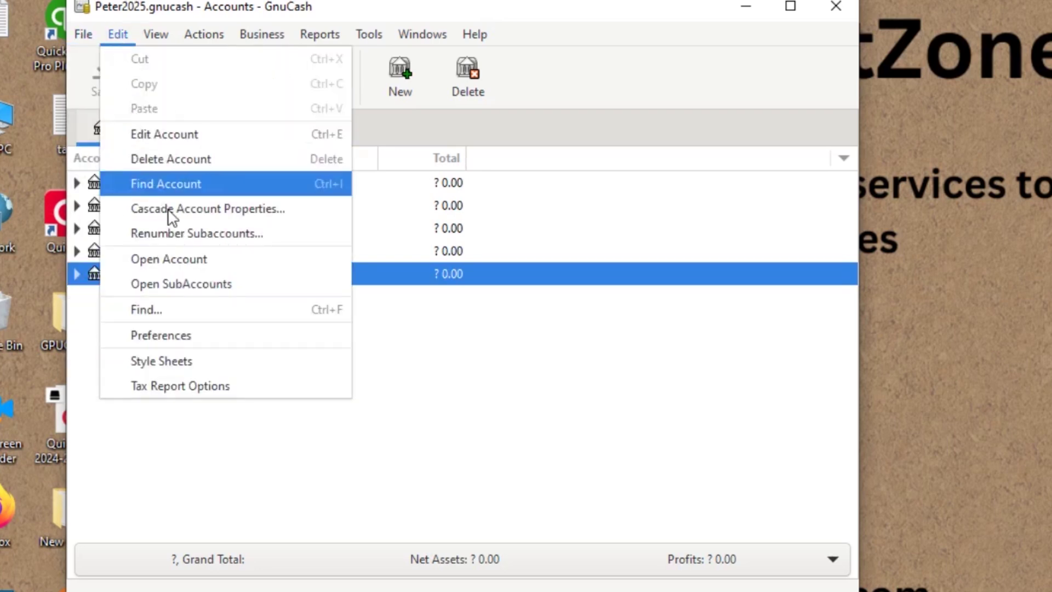
click(178, 258)
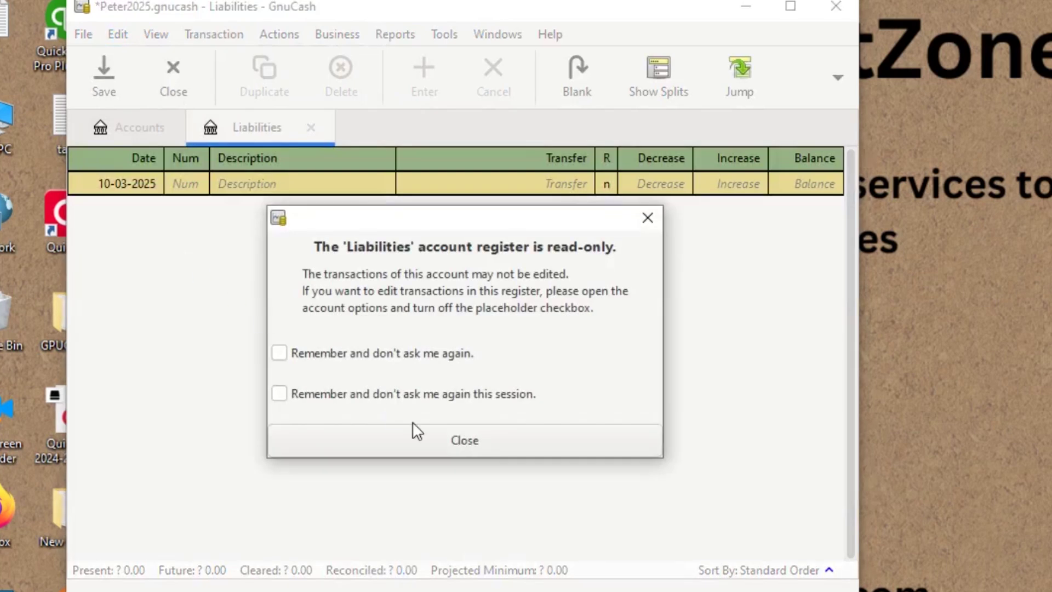
- Dismiss the read-only warning, close the Liabilities register, and browse the Business menu
click(467, 441)
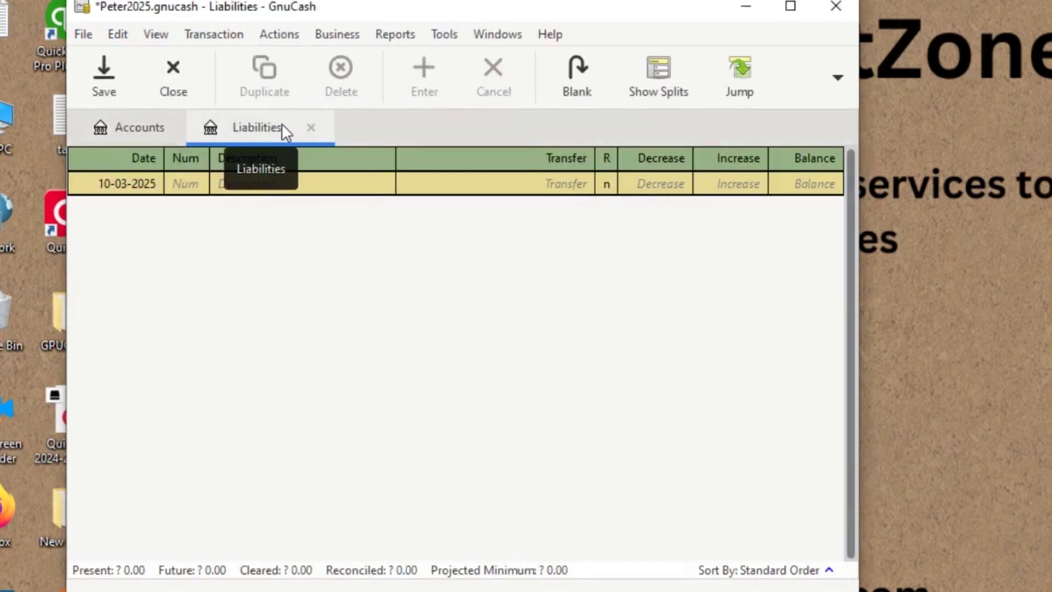
click(311, 127)
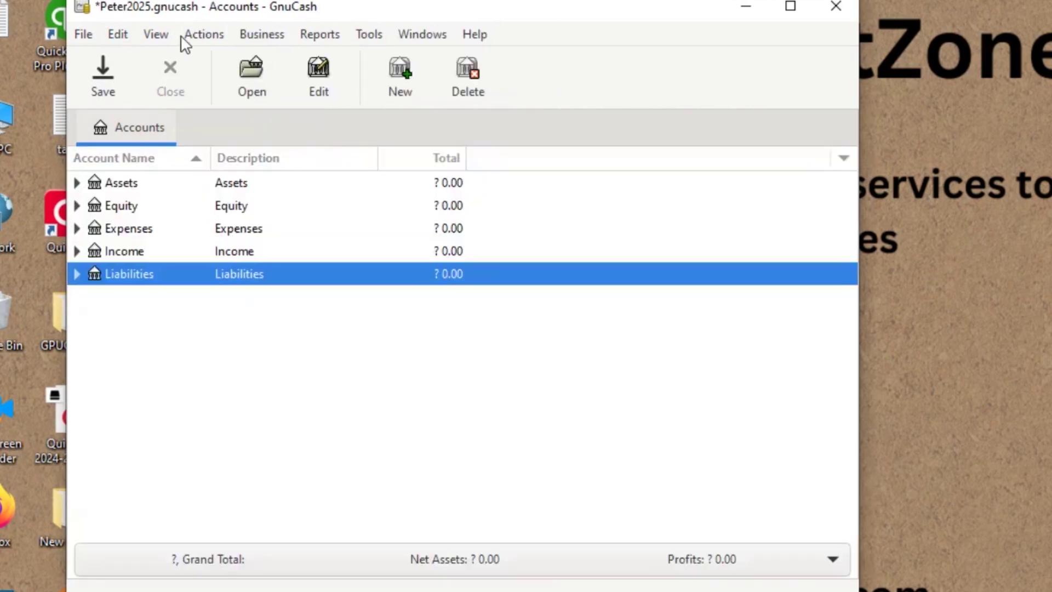
click(319, 34)
mouse_move(264, 38)
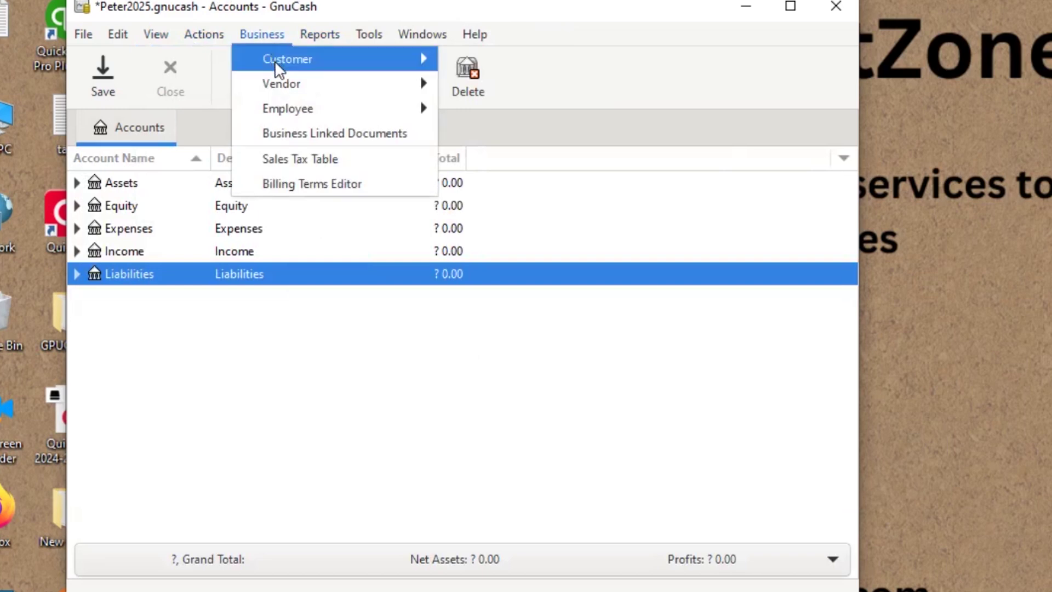
mouse_move(275, 63)
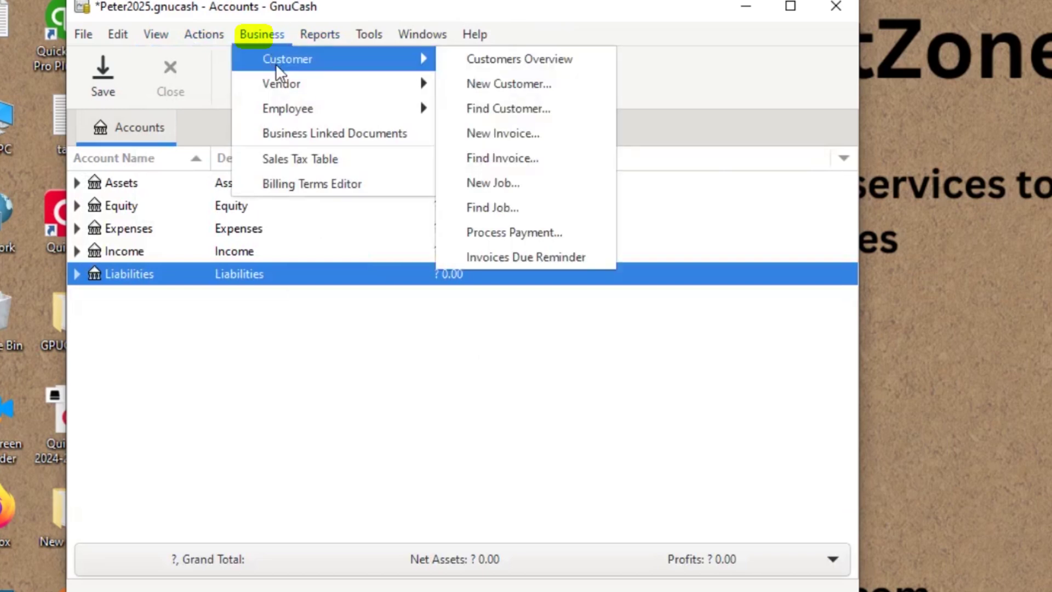
mouse_move(291, 109)
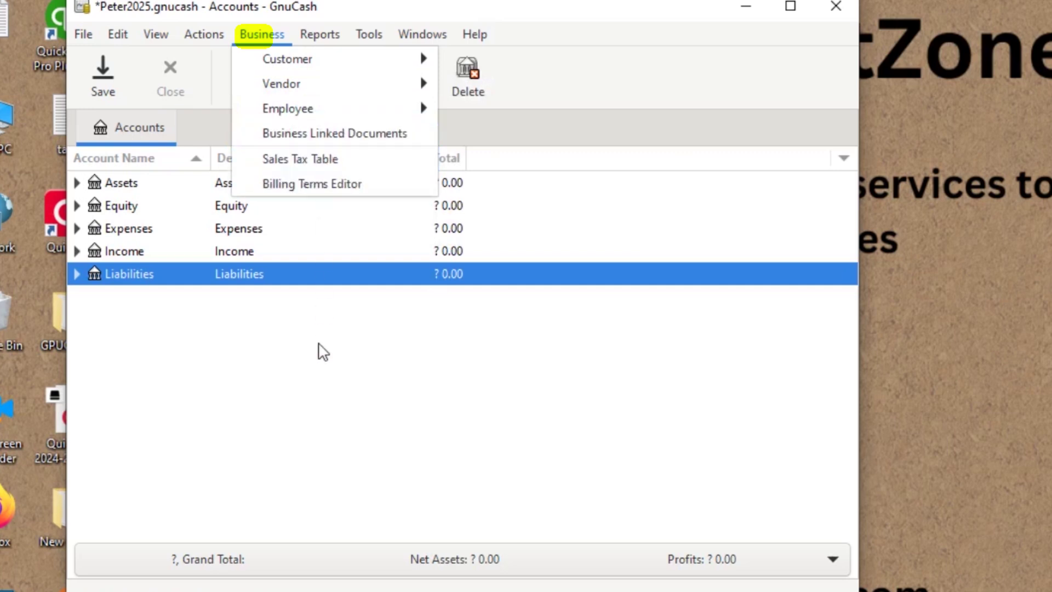
click(320, 353)
- Look through the Reports and Tools menus, then open and cancel Online Banking Setup
click(311, 37)
mouse_move(325, 62)
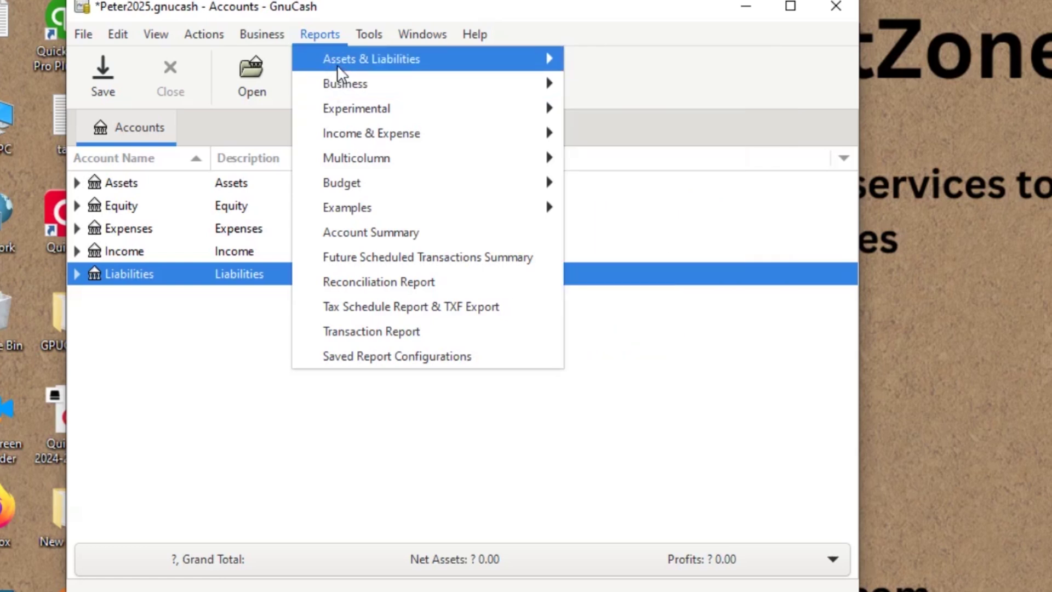
click(374, 40)
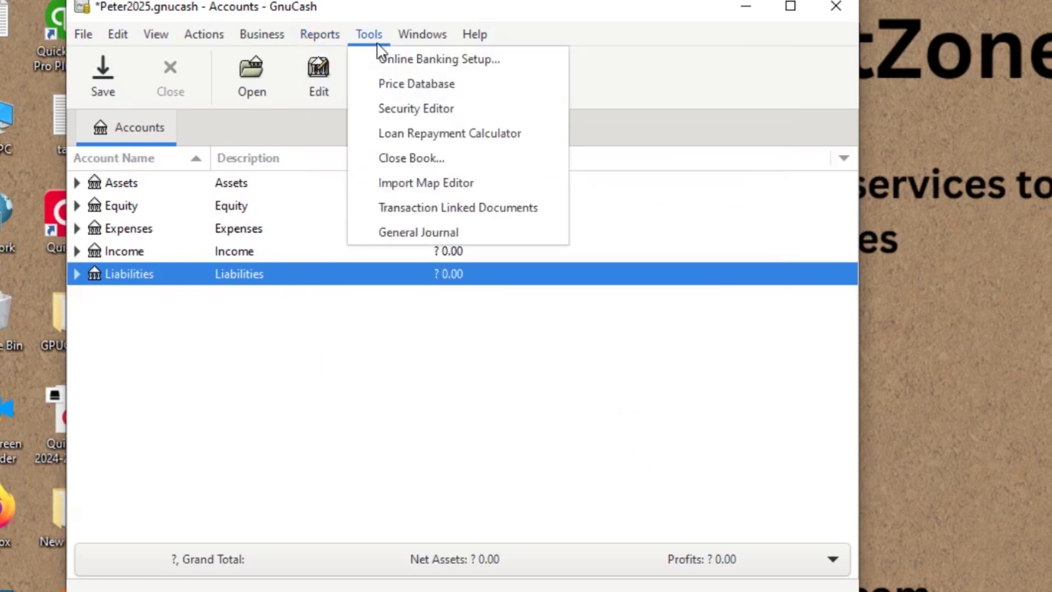
click(387, 59)
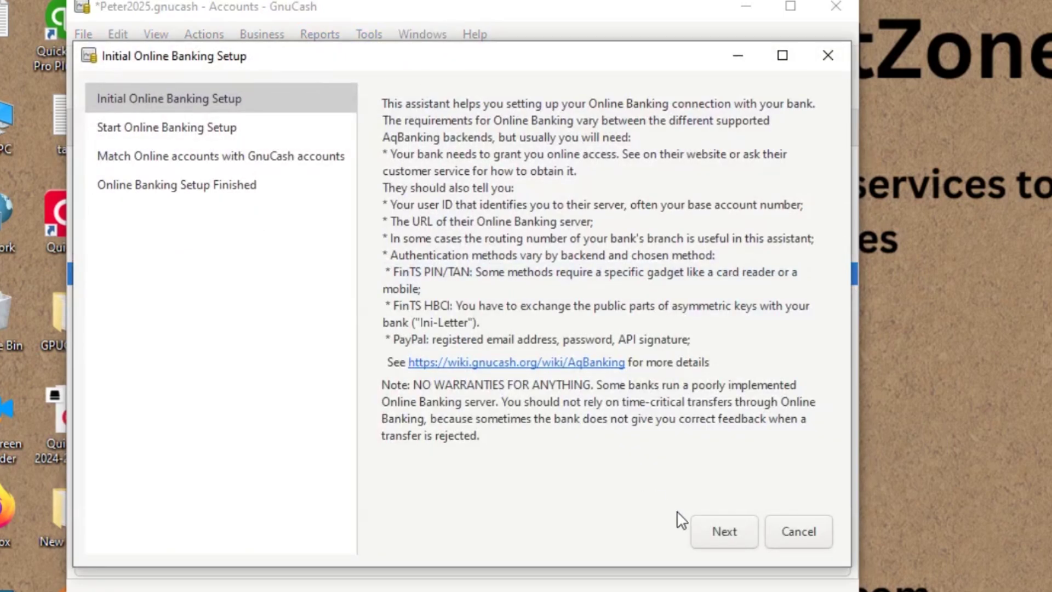
click(799, 532)
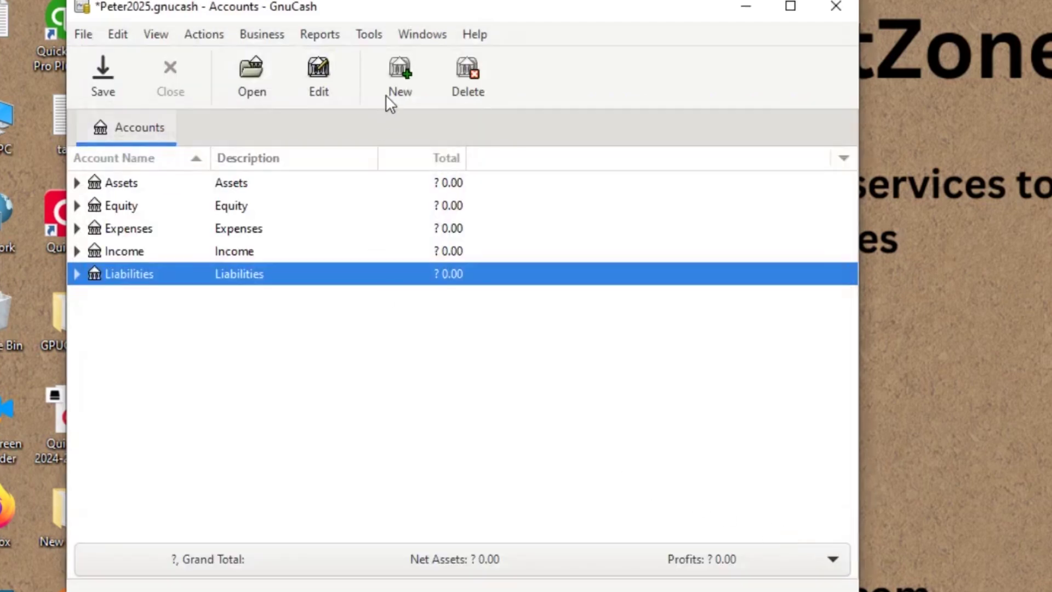
- Start a new account under Income and set its currency to USD (US Dollar)
click(402, 88)
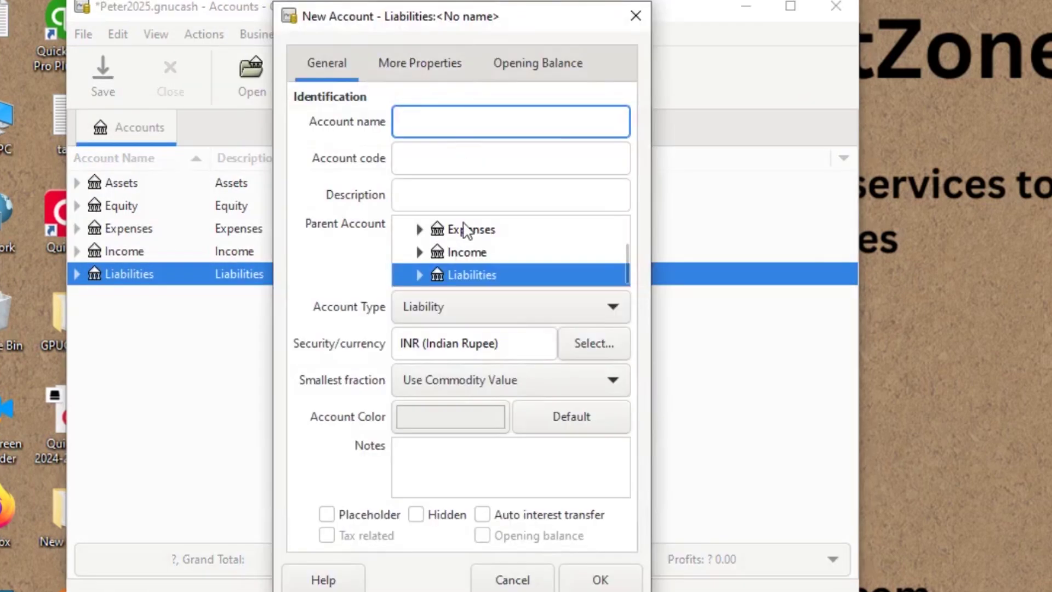
click(487, 253)
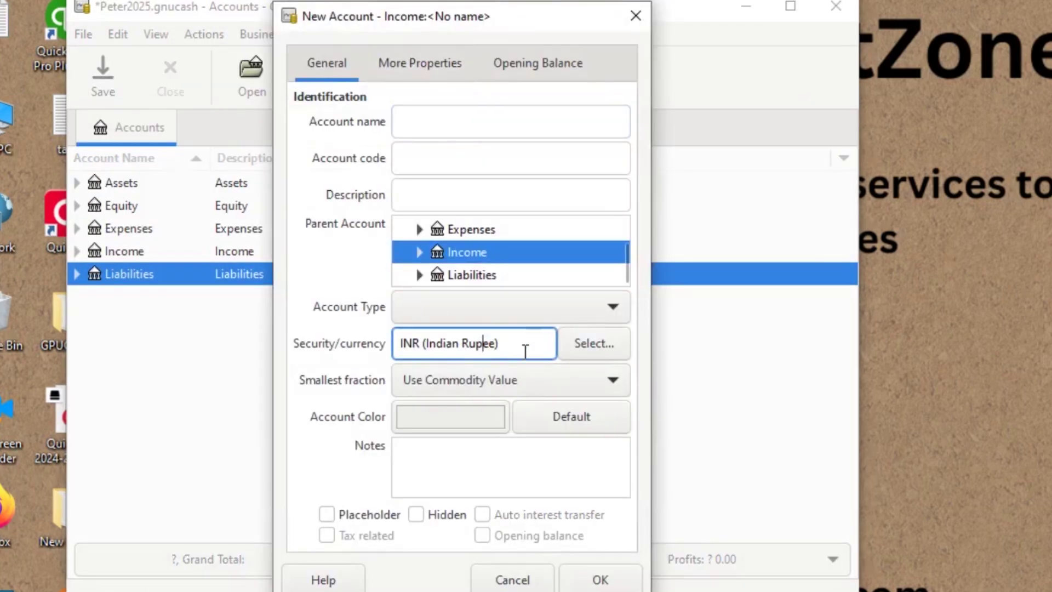
click(590, 349)
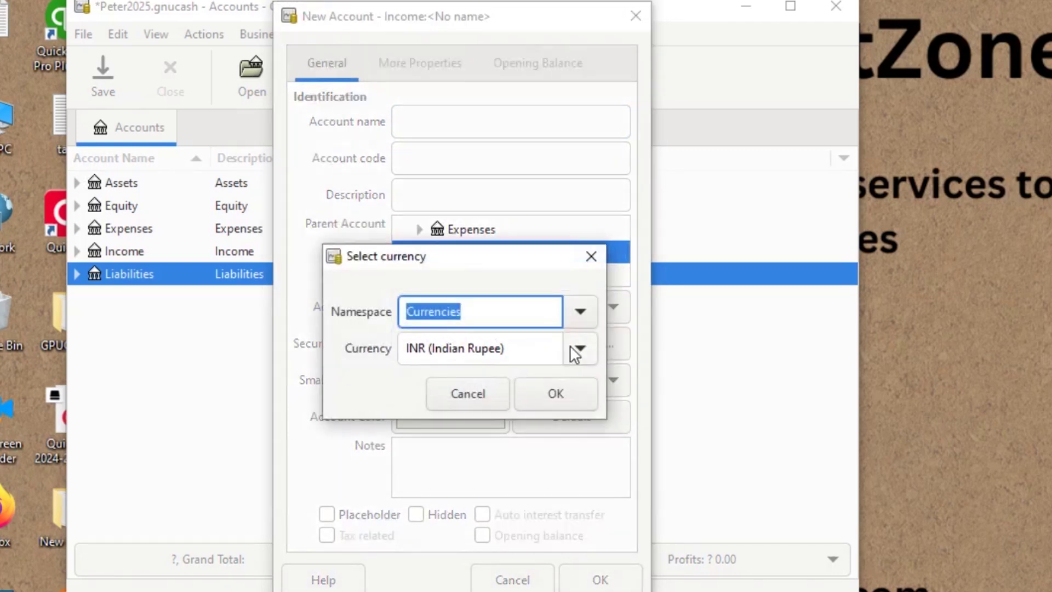
click(573, 347)
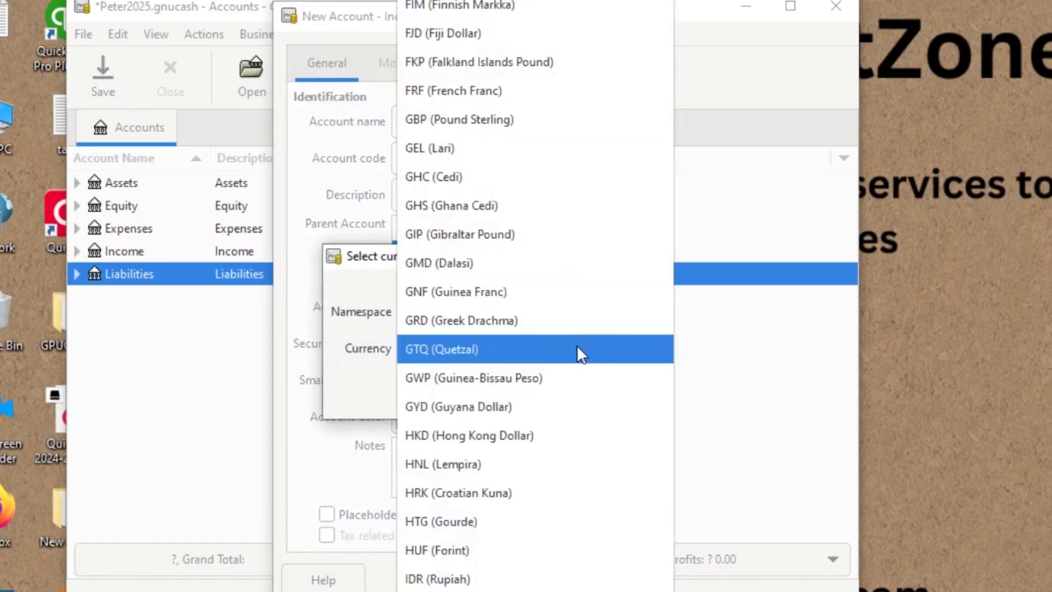
scroll(576, 344, down, 5)
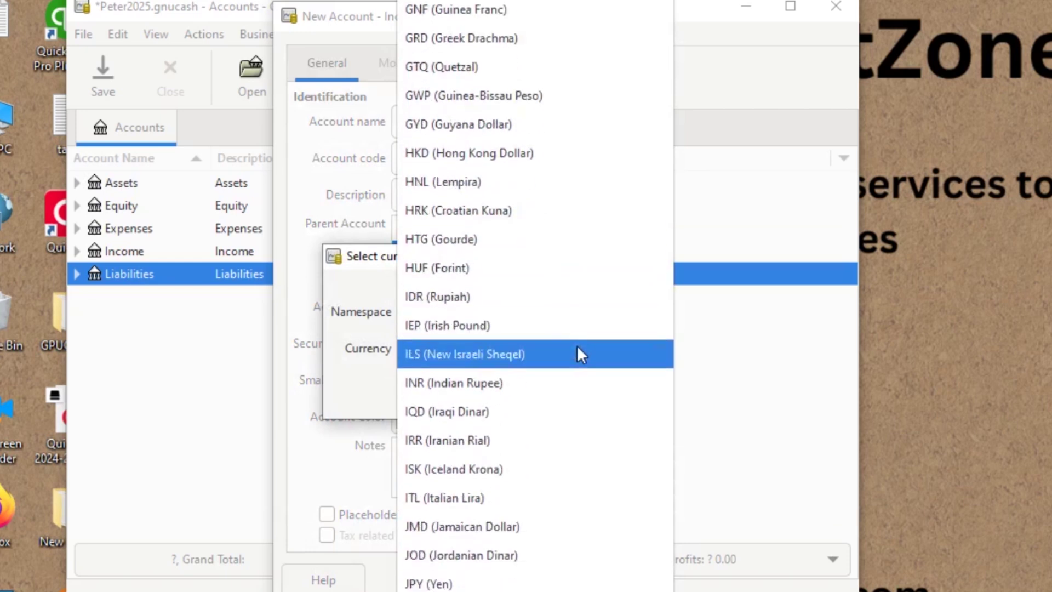
scroll(577, 346, up, 4)
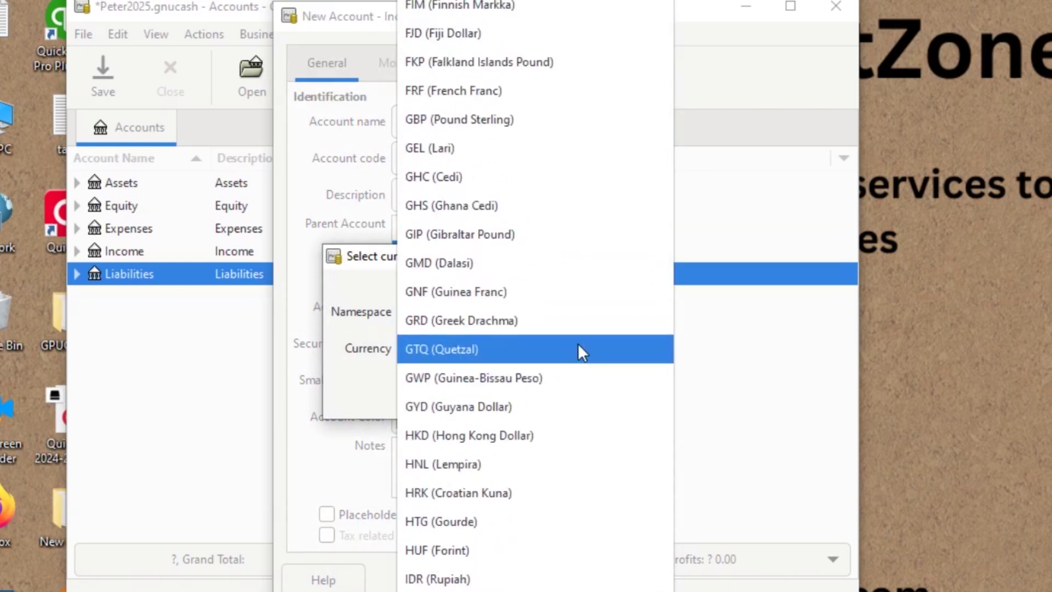
scroll(578, 344, up, 7)
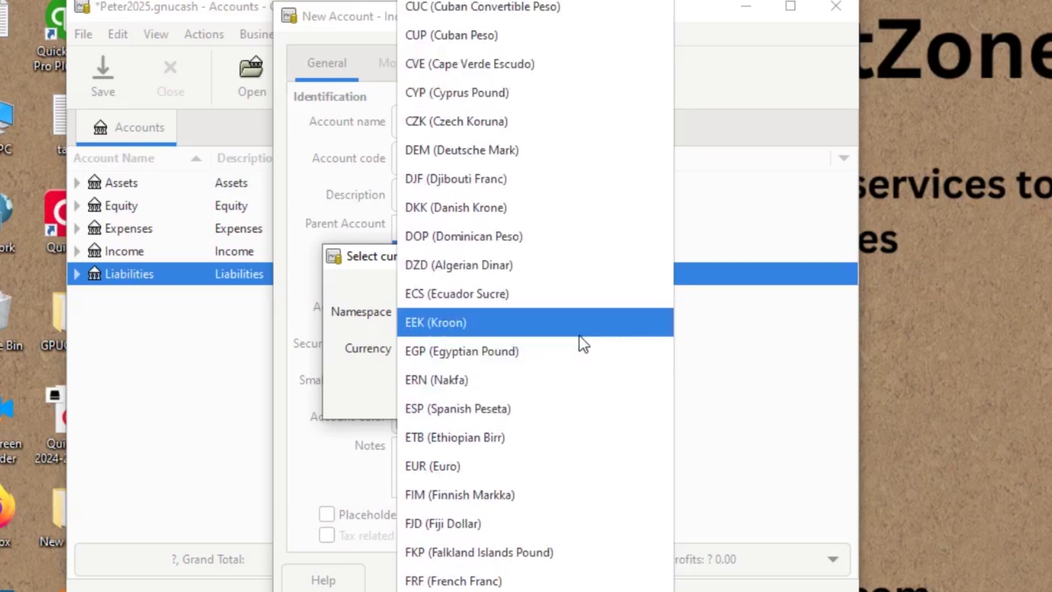
scroll(579, 336, up, 2)
scroll(580, 335, down, 20)
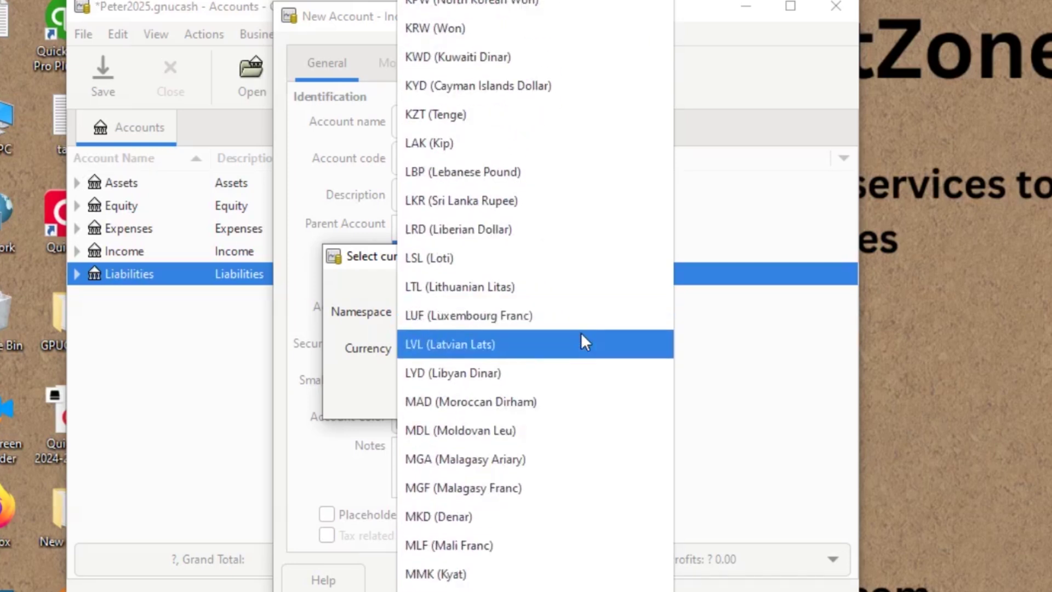
scroll(582, 338, down, 16)
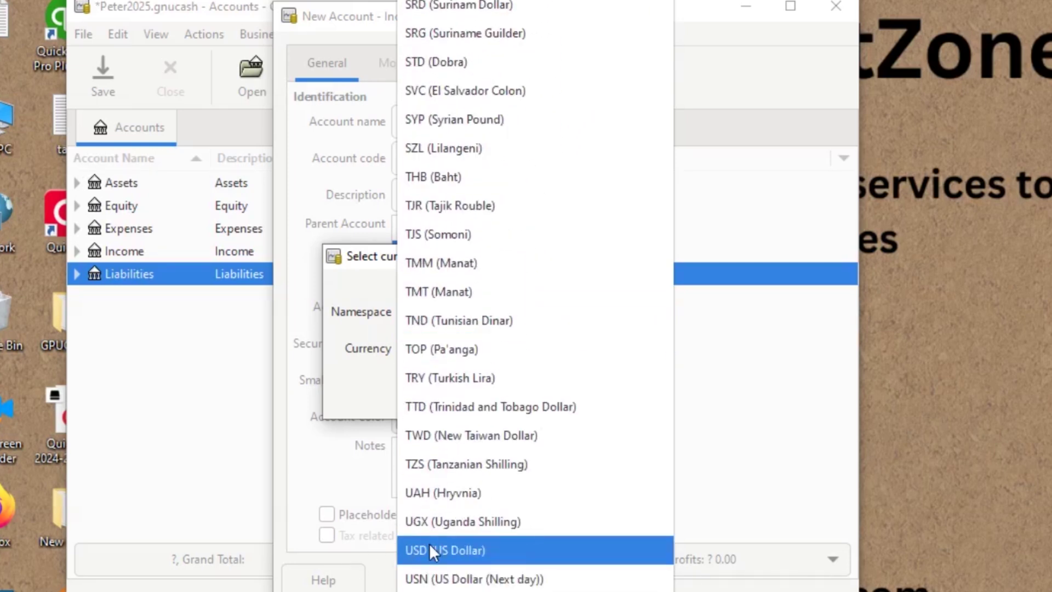
click(432, 550)
click(538, 393)
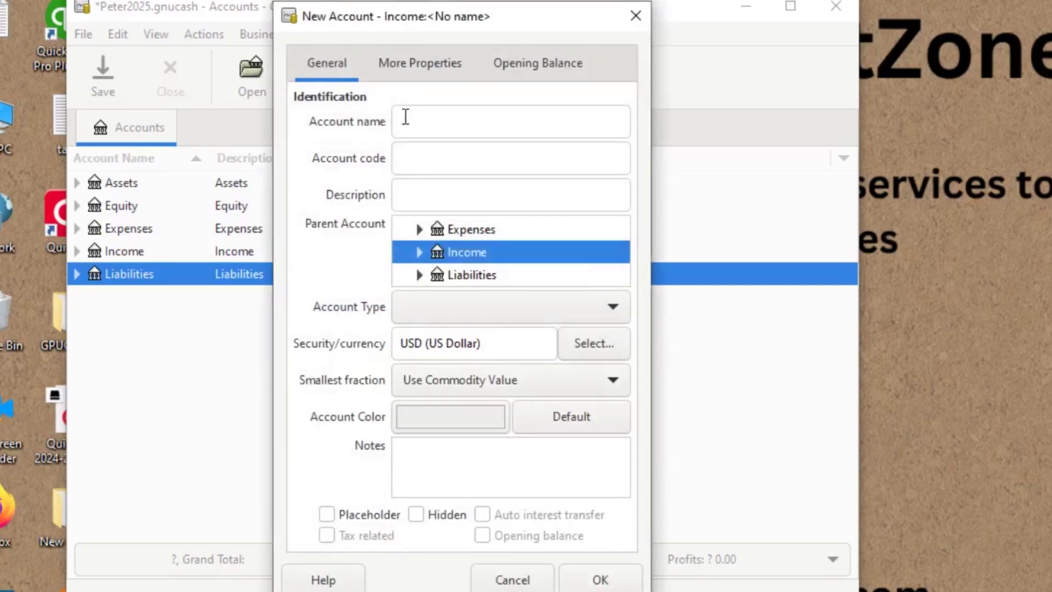
- Name the account 'Peter Checking WF', with Income as parent and type
click(459, 227)
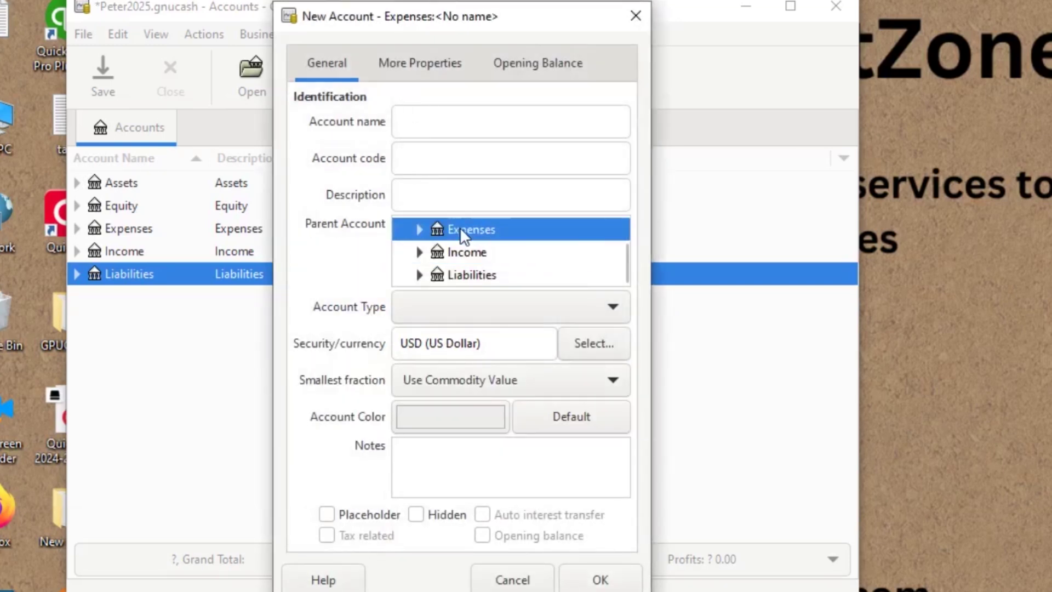
click(437, 129)
text(Peter Che)
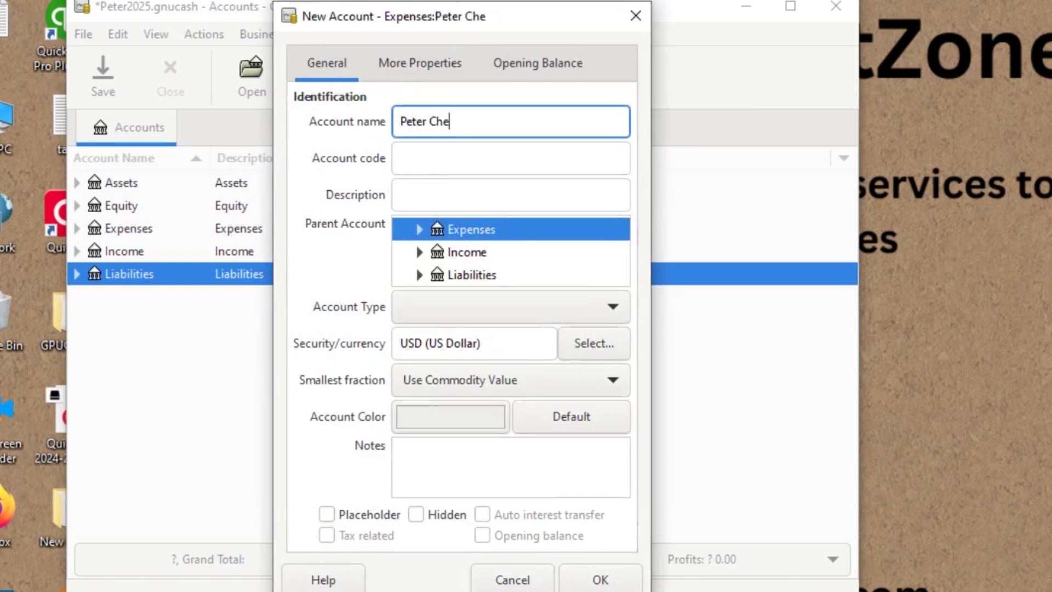
text(cking WF)
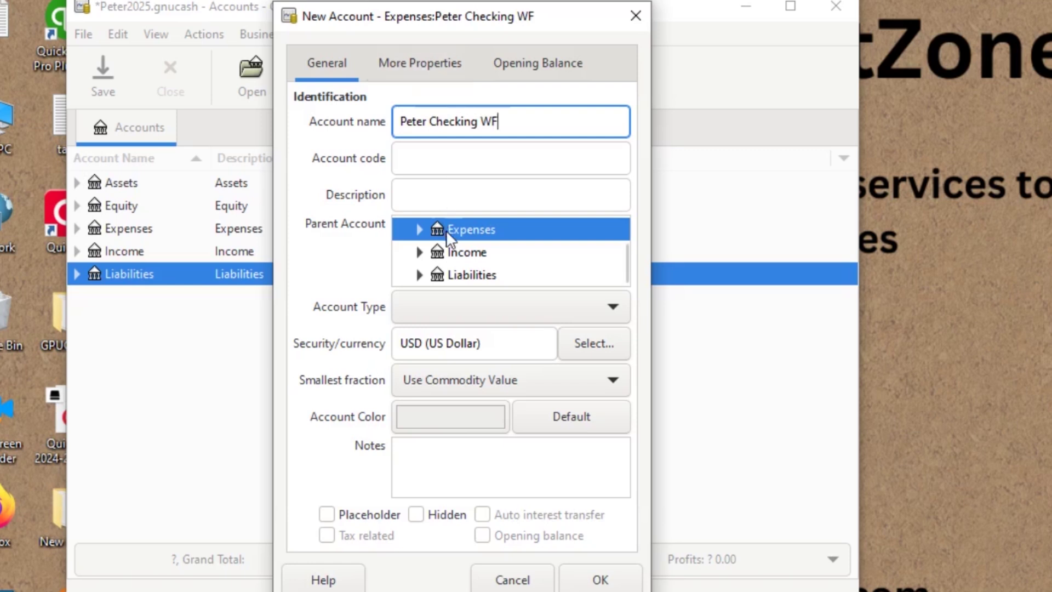
click(460, 257)
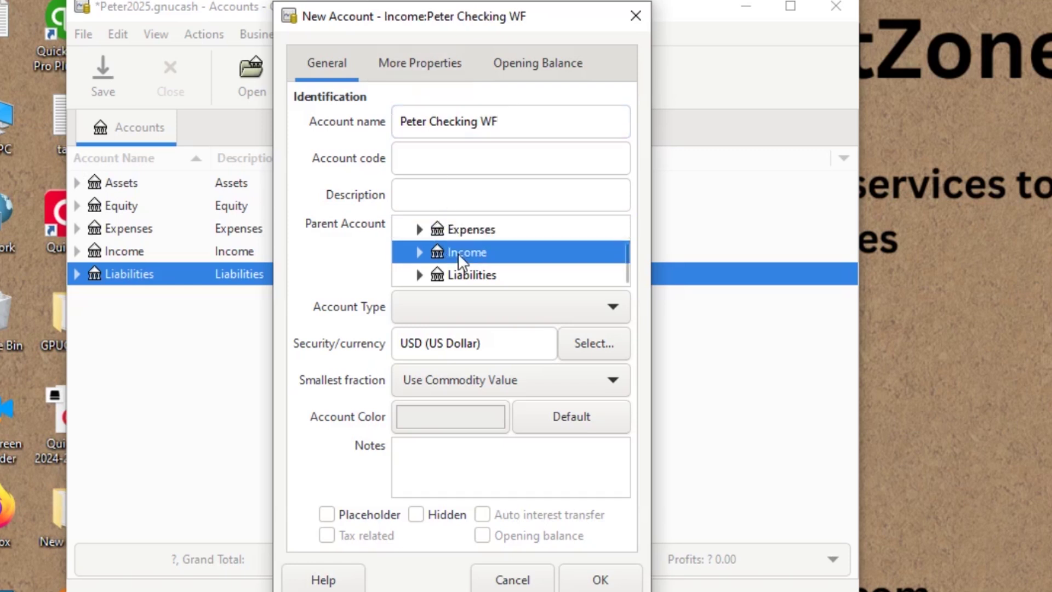
click(532, 310)
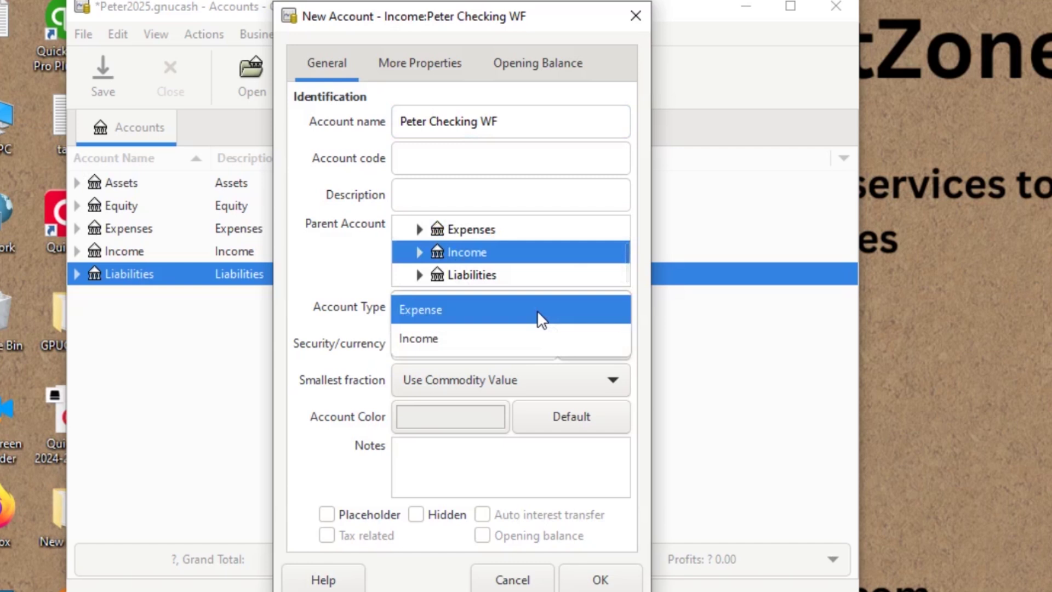
click(526, 337)
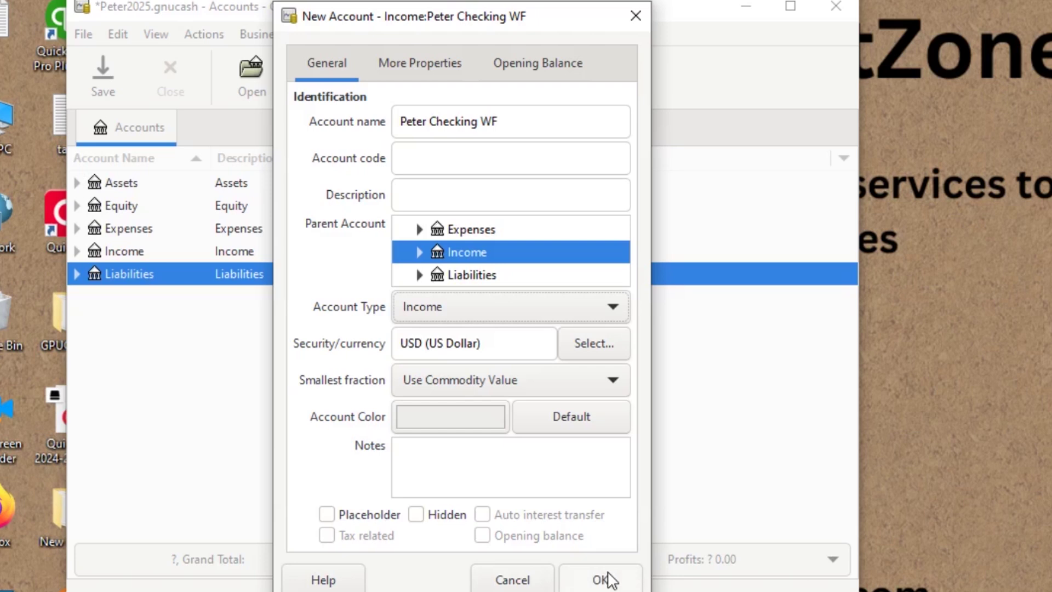
click(607, 580)
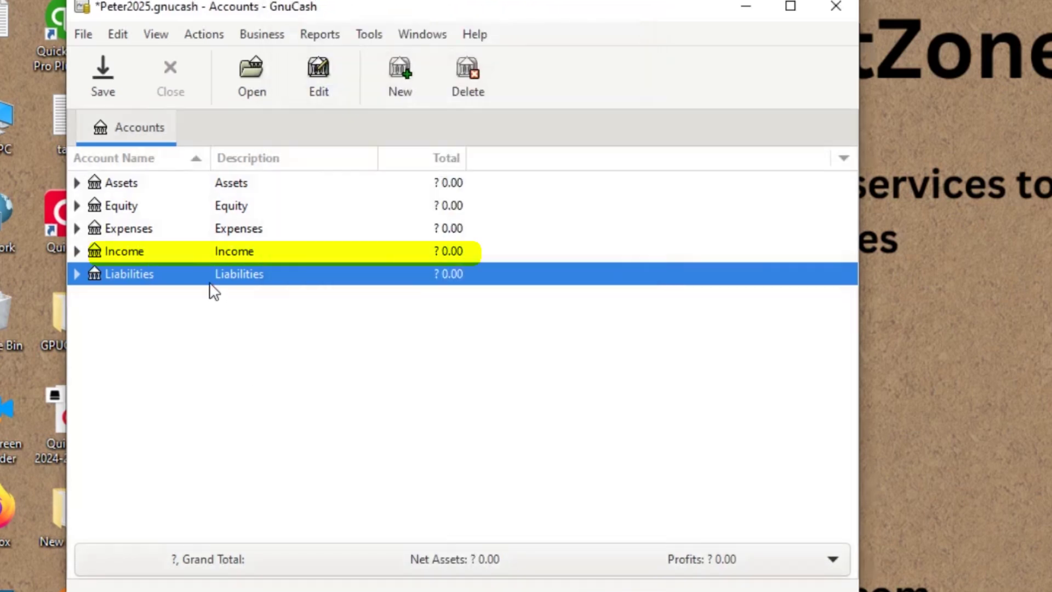
- Expand Income and open the Peter Checking WF account register
click(77, 252)
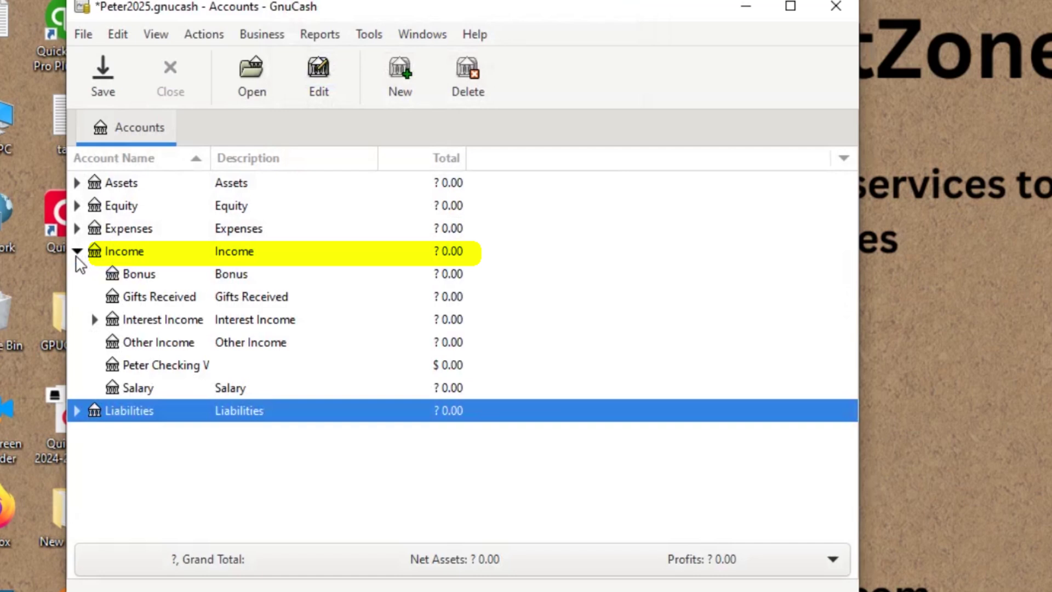
click(134, 254)
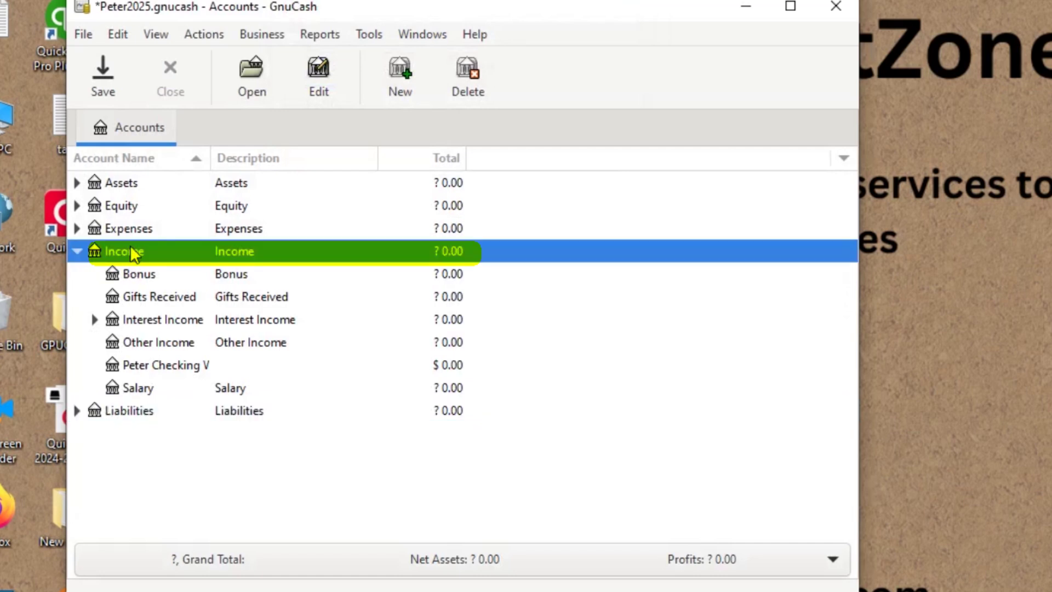
click(144, 365)
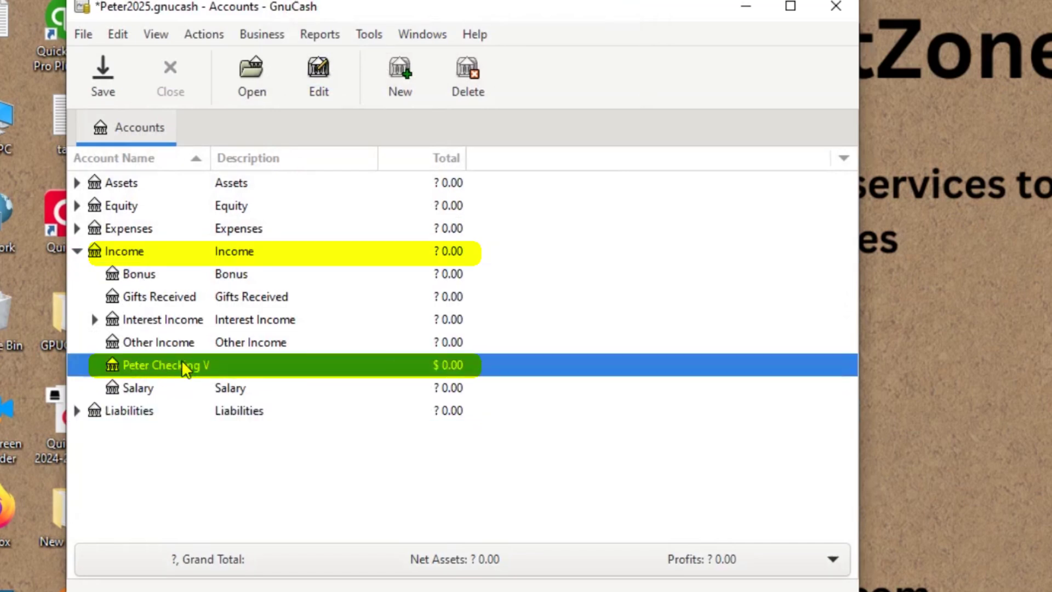
double_click(182, 363)
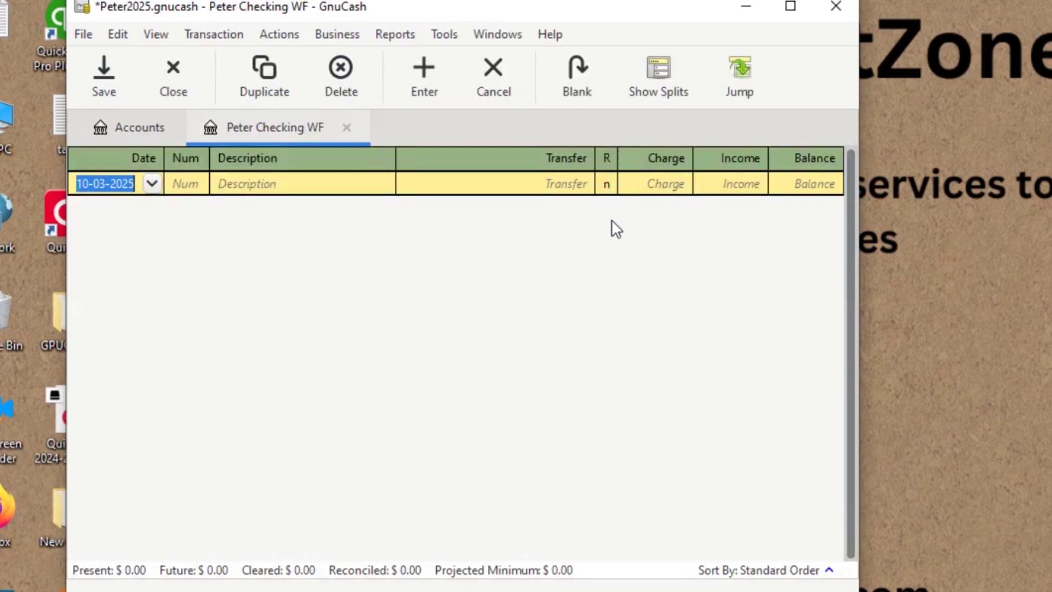
- Enter a Dividend transaction of 50 income and record it
click(239, 181)
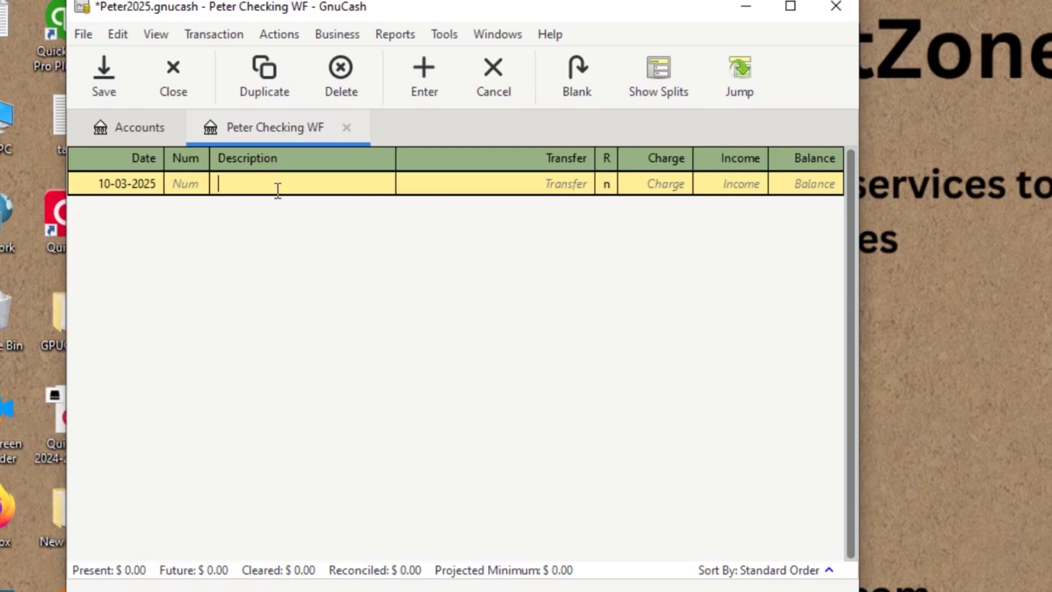
text(d)
key(BackSpace)
text(Dividend)
click(754, 185)
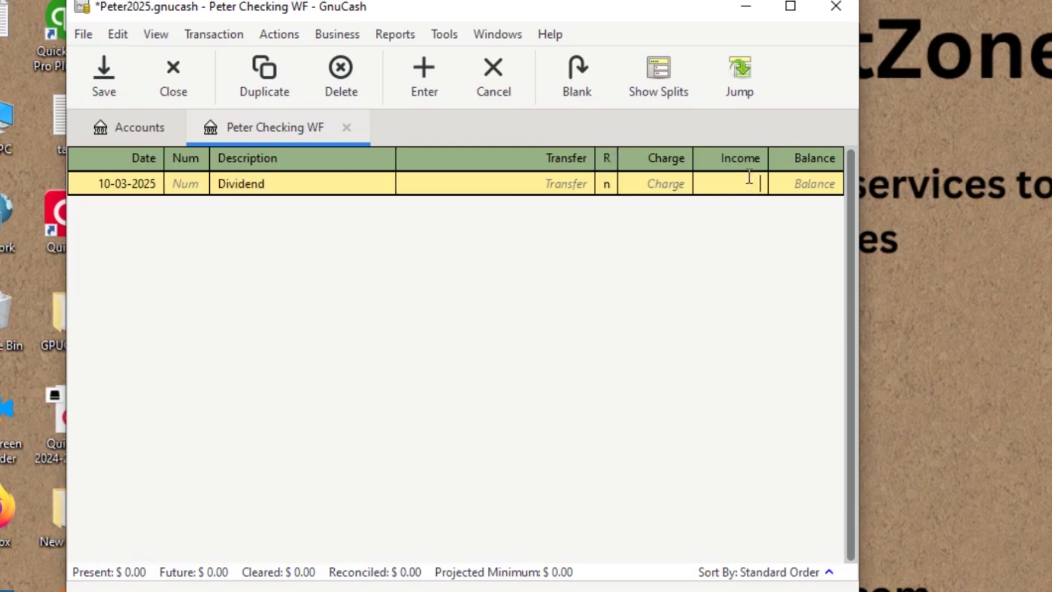
text(50)
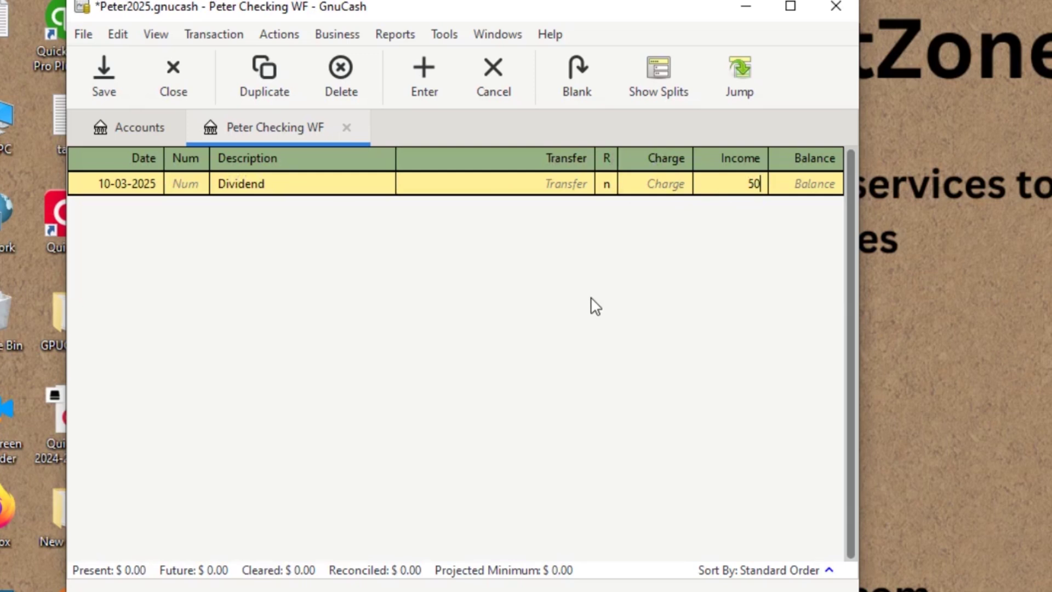
key(Return)
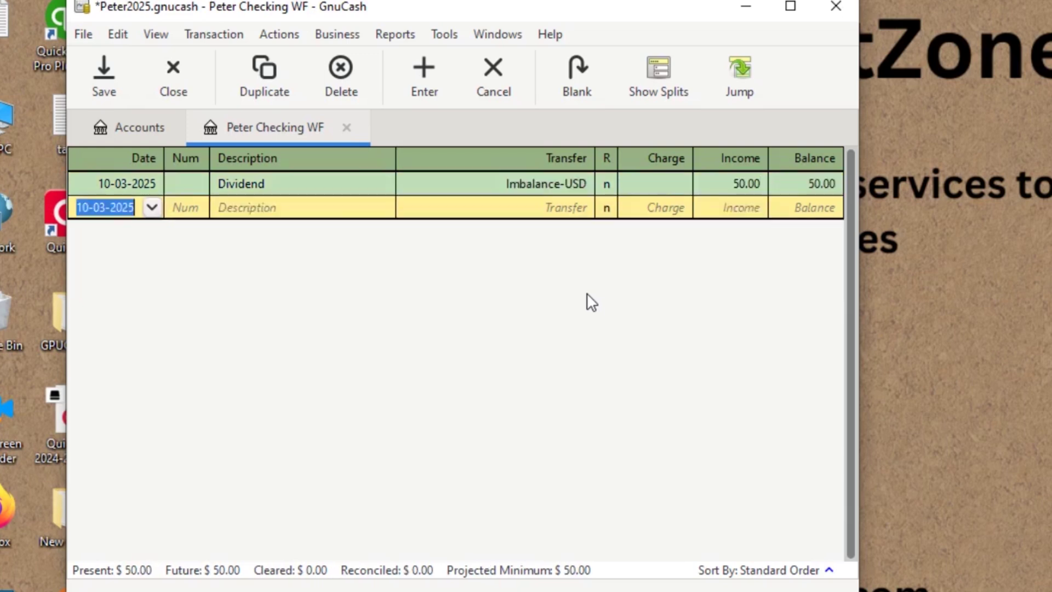